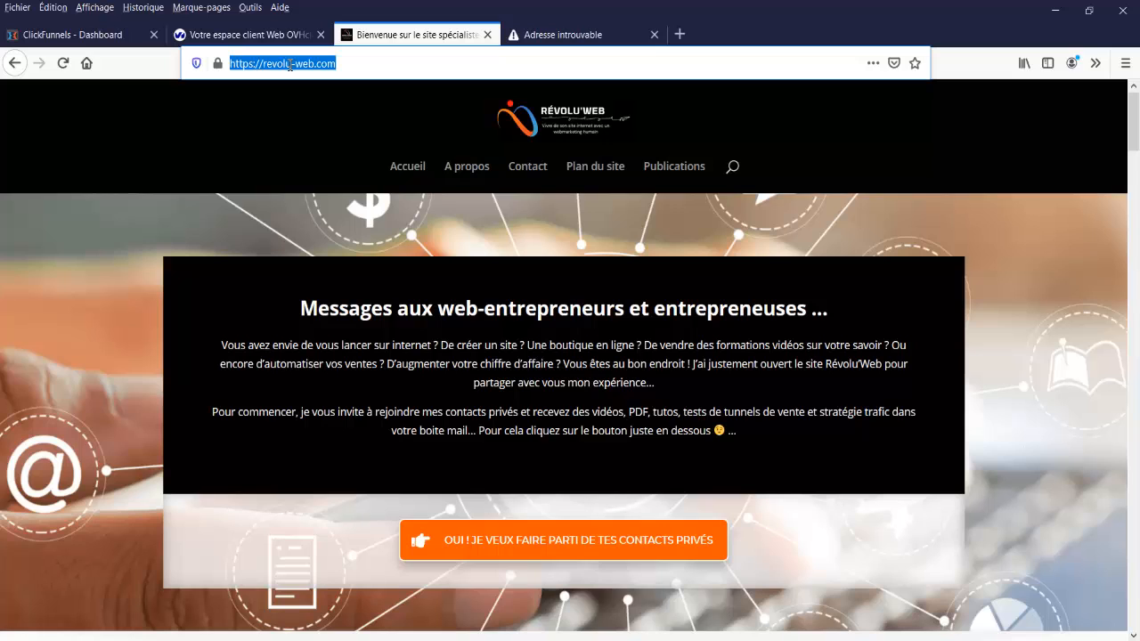
Step: Examine the subdomain and domain parts of the address revolu-web.clickfunnel.com on the tab whose site was not found
{"action": "left_click", "coordinate": [559, 37]}
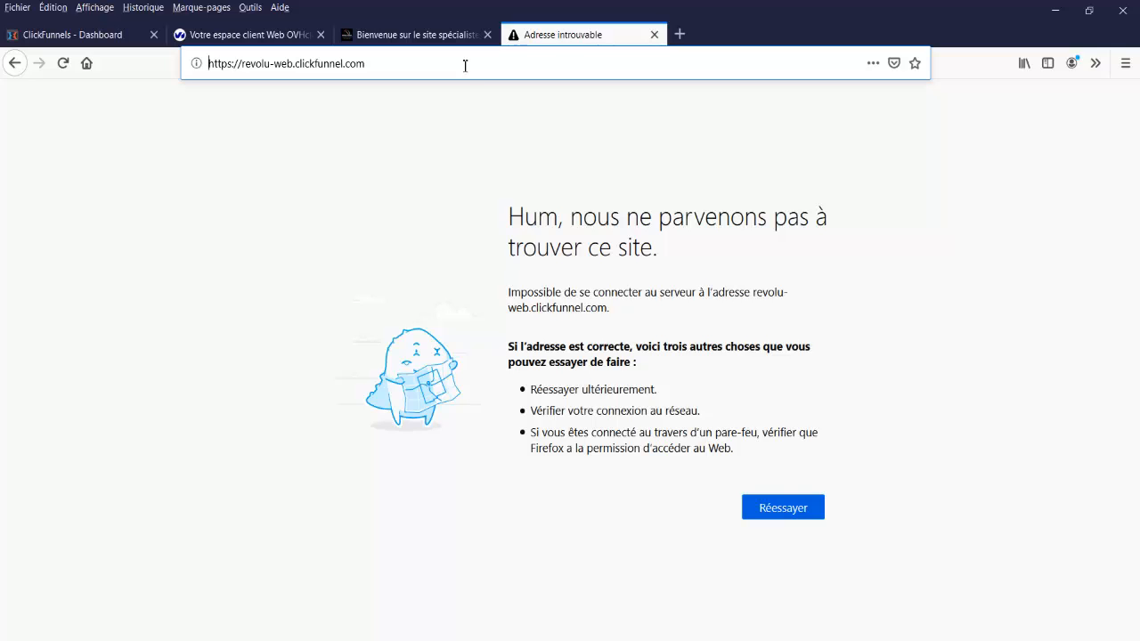
{"action": "left_click_drag", "start_coordinate": [437, 63], "coordinate": [220, 75]}
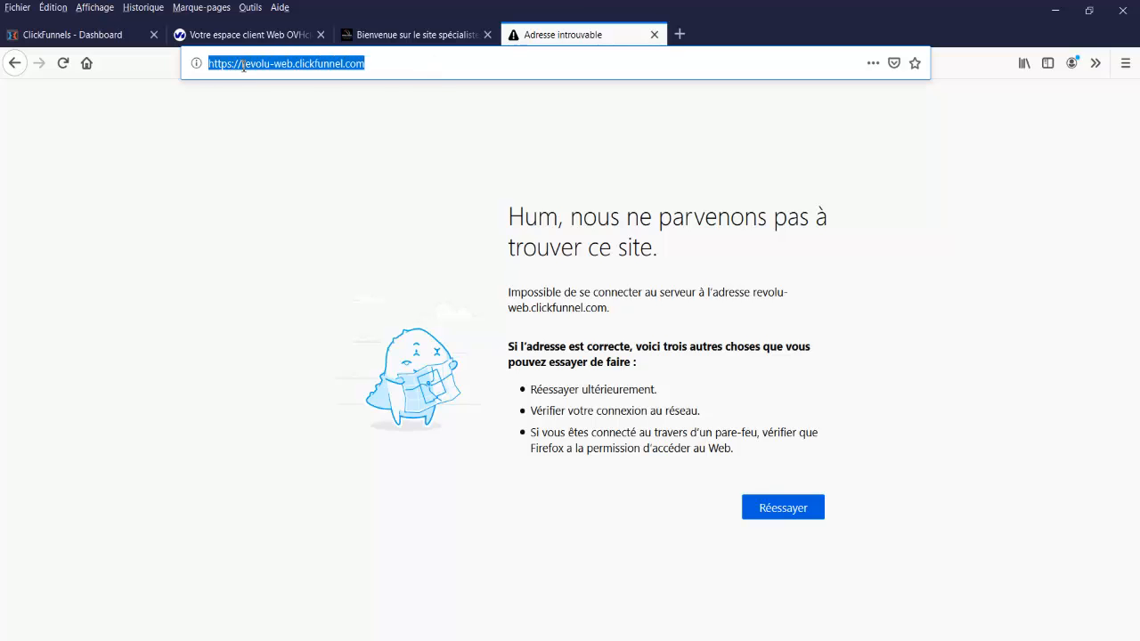
{"action": "left_click_drag", "start_coordinate": [245, 65], "coordinate": [383, 63]}
{"action": "left_click", "coordinate": [256, 64]}
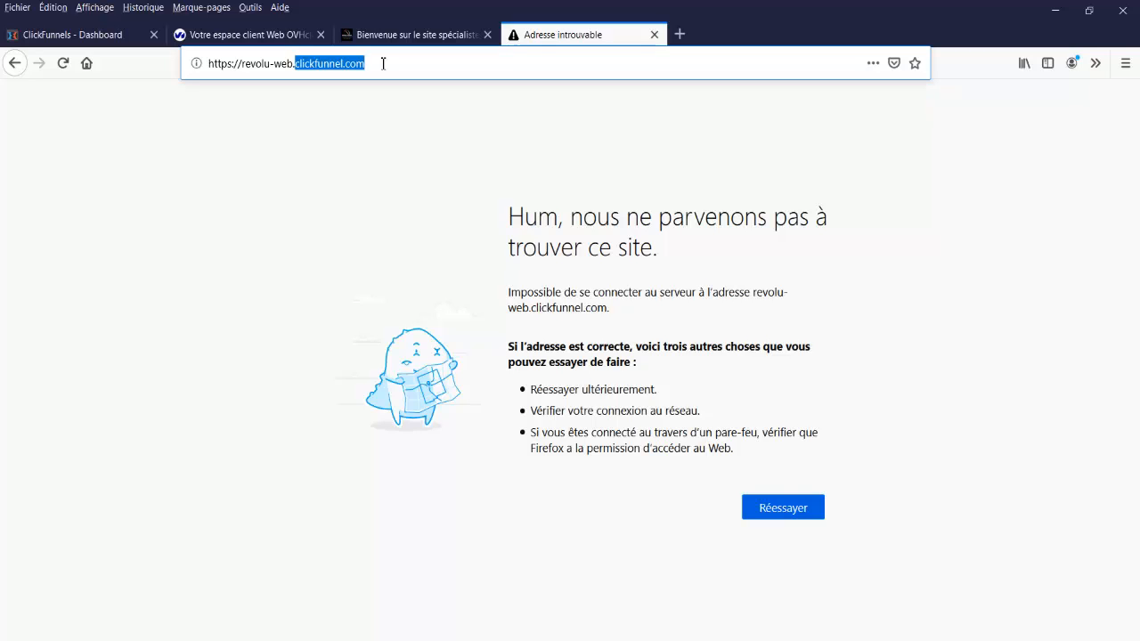
{"action": "left_click", "coordinate": [383, 63]}
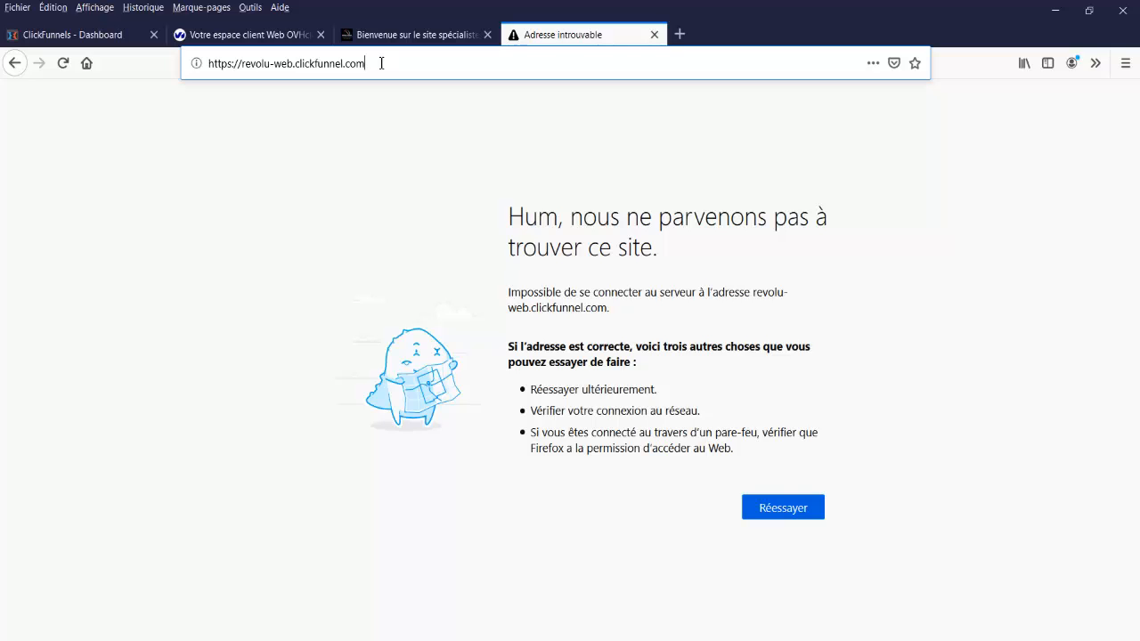
{"action": "left_click_drag", "start_coordinate": [367, 63], "coordinate": [299, 67]}
{"action": "left_click", "coordinate": [301, 68]}
Step: Insert the subdomain "formation." before revolu-web.com in the address on the Révolu'Web site's tab
{"action": "left_click", "coordinate": [401, 36]}
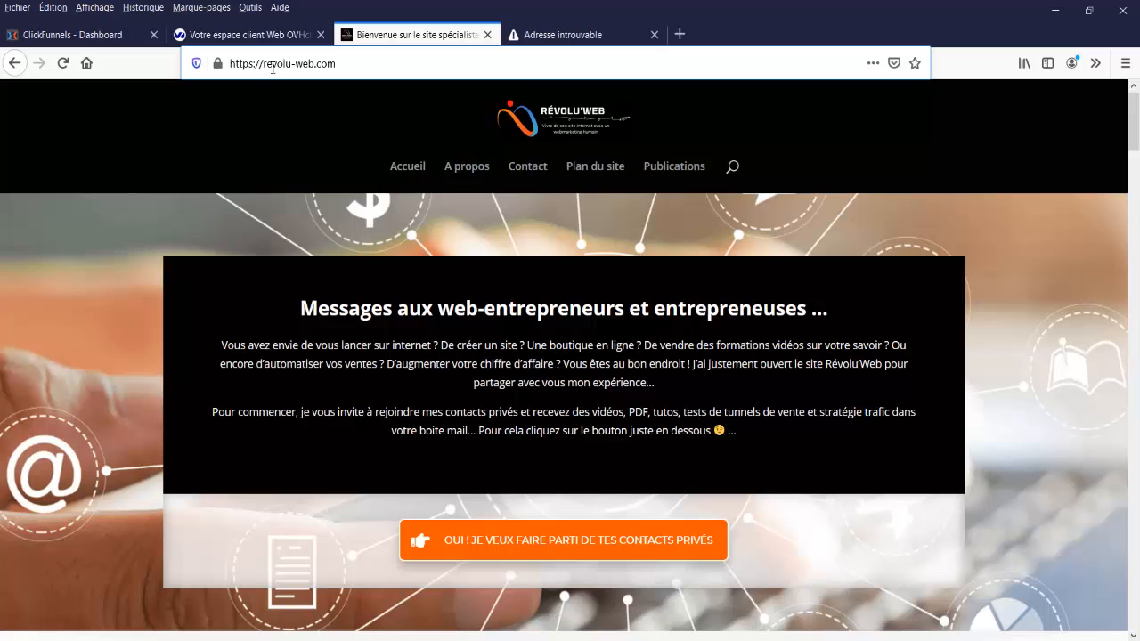
{"action": "left_click_drag", "start_coordinate": [339, 66], "coordinate": [264, 73]}
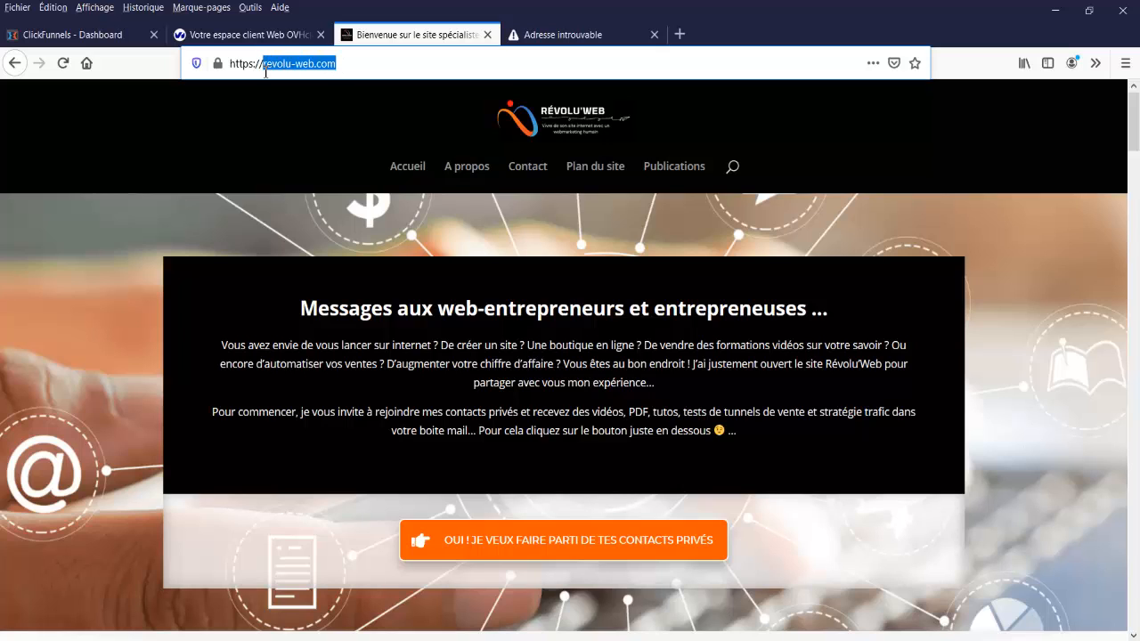
{"action": "left_click", "coordinate": [264, 73]}
{"action": "type", "text": "formation"}
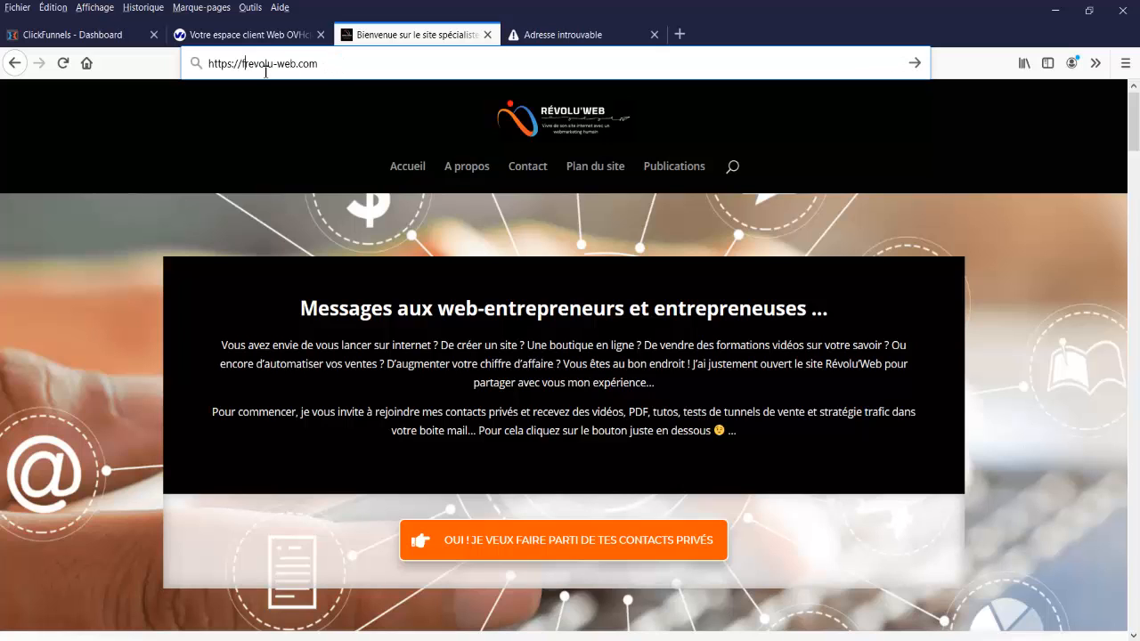
{"action": "type", "text": "."}
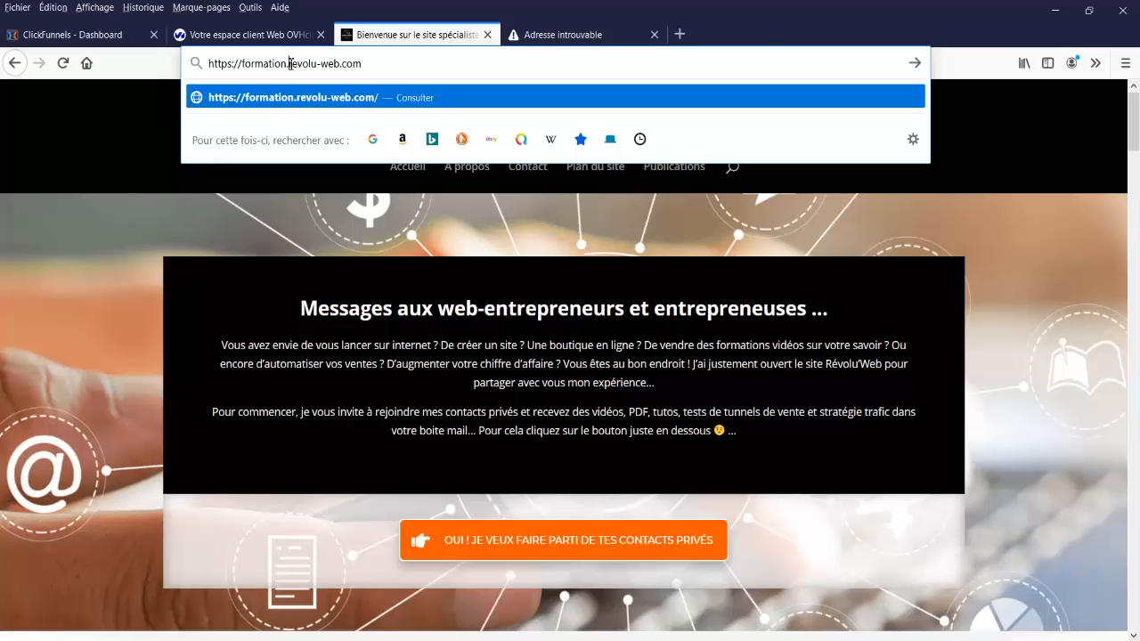
Step: Examine the subdomain part and the main domain part of the address formation.revolu-web.com
{"action": "left_click_drag", "start_coordinate": [289, 65], "coordinate": [244, 67]}
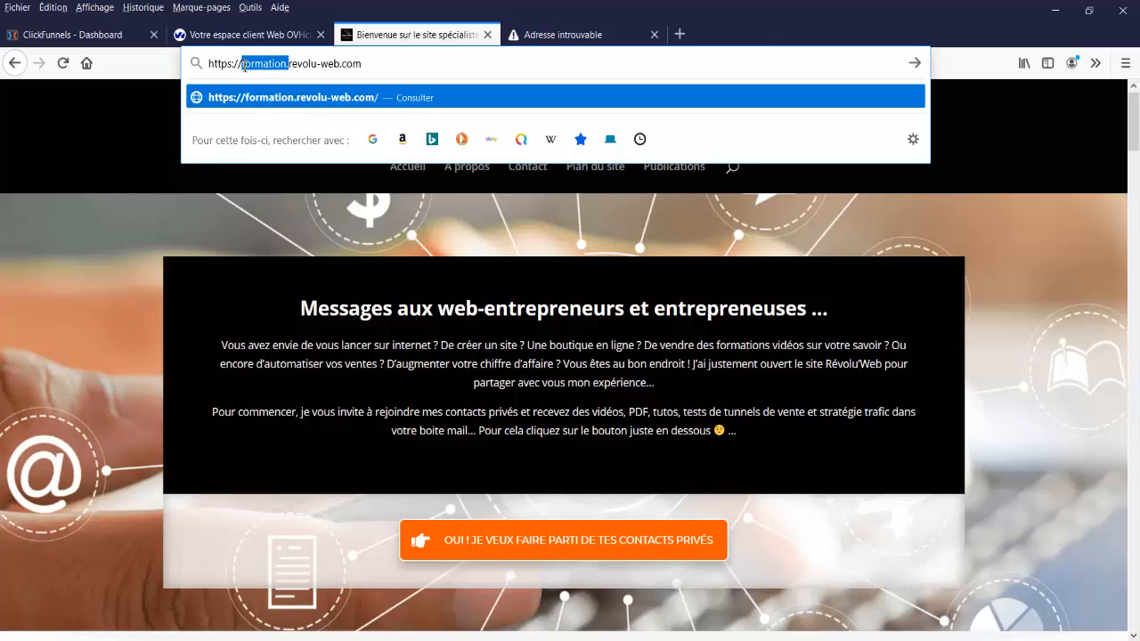
{"action": "left_click", "coordinate": [311, 64]}
{"action": "left_click", "coordinate": [290, 66]}
{"action": "left_click", "coordinate": [377, 57], "text": "shift"}
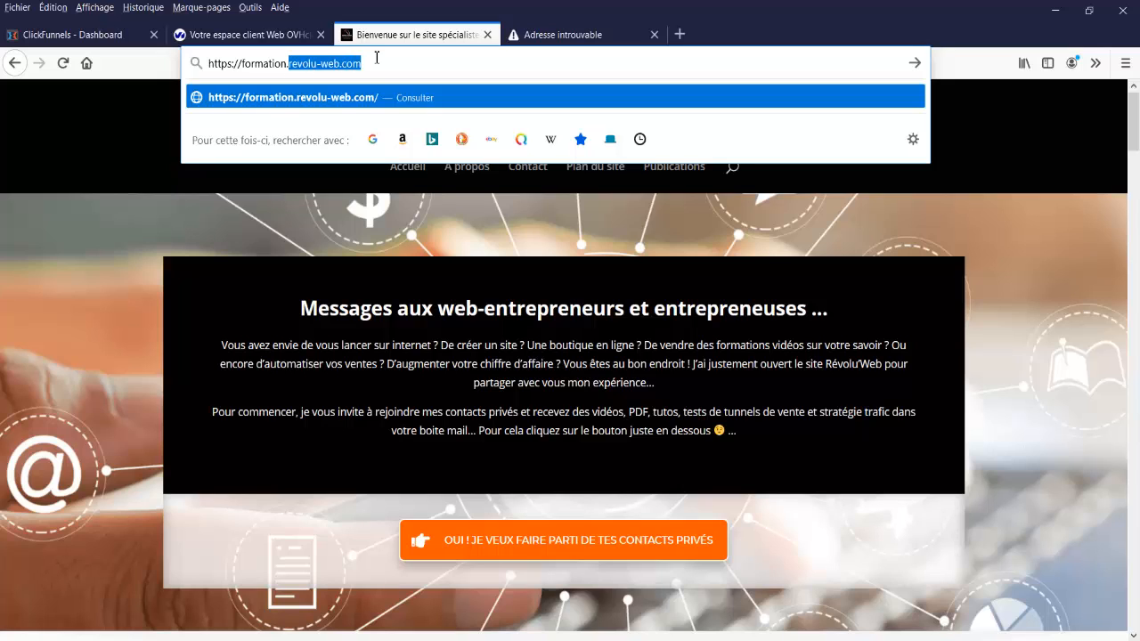
{"action": "left_click", "coordinate": [375, 66]}
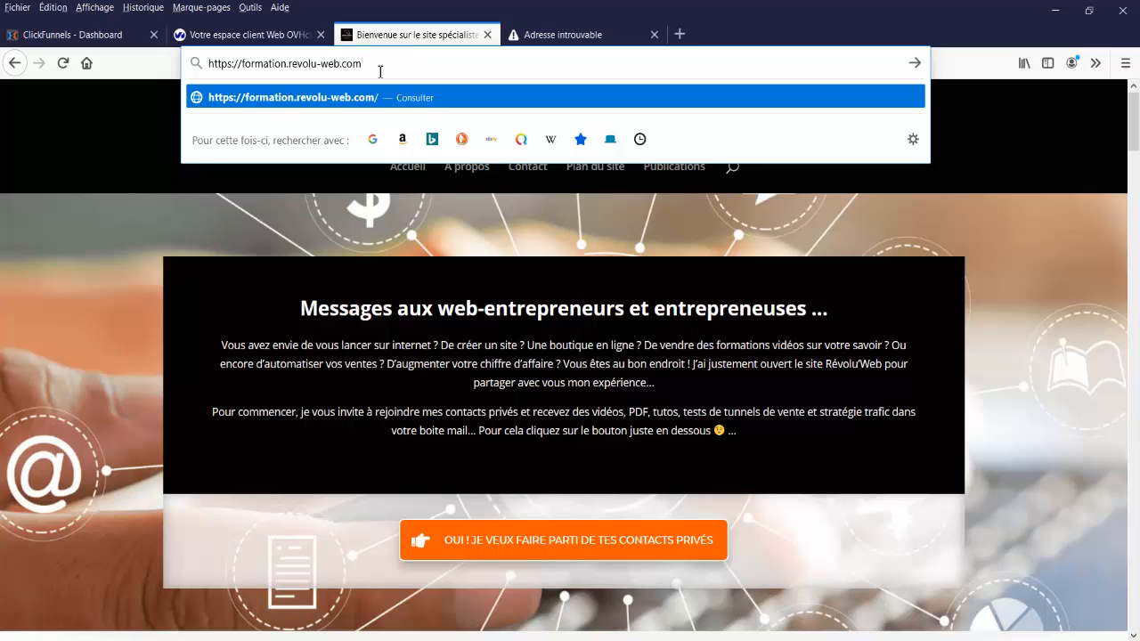
{"action": "left_click_drag", "start_coordinate": [374, 60], "coordinate": [144, 79]}
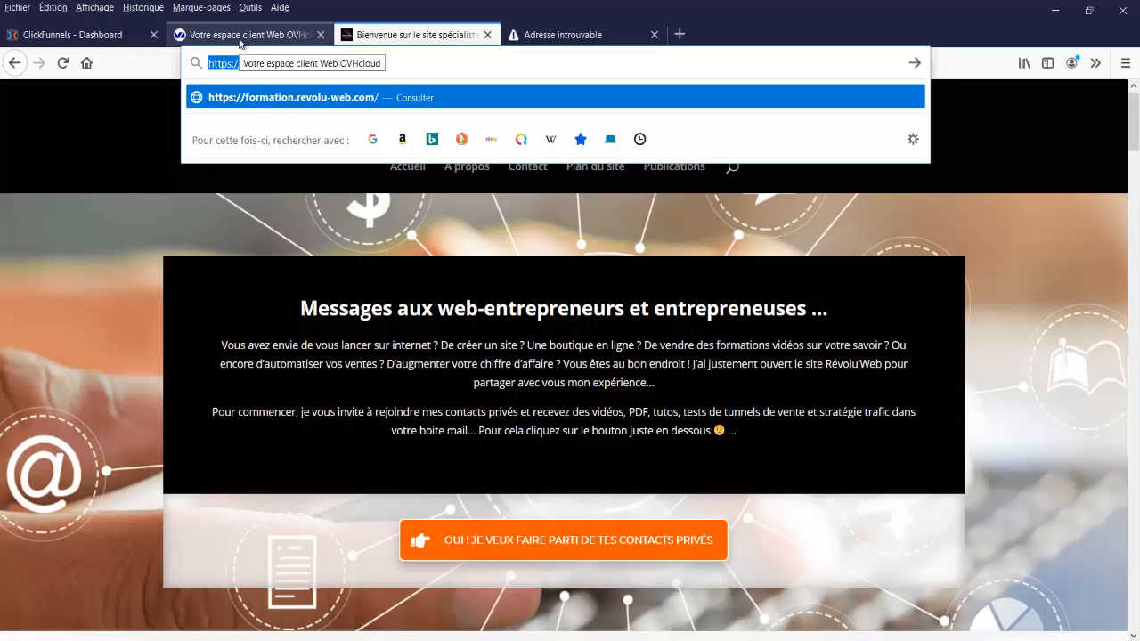
Step: Switch to the OVHcloud customer area and start adding a subdomain under the OVH-registered domain revolu-web.com
{"action": "left_click", "coordinate": [239, 40]}
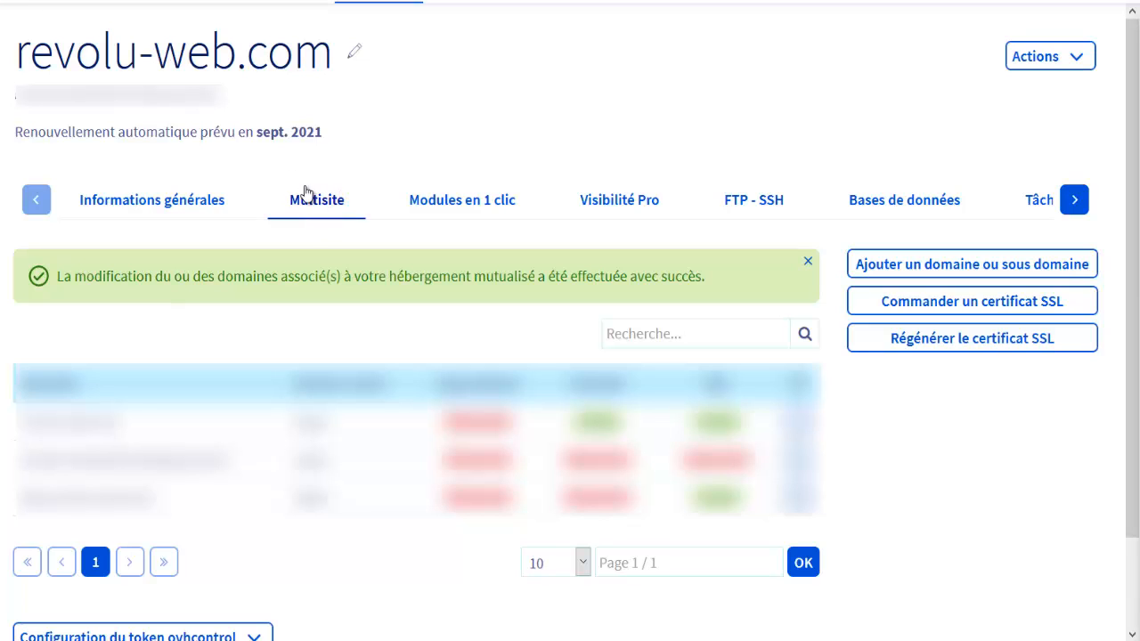
{"action": "left_click", "coordinate": [996, 268]}
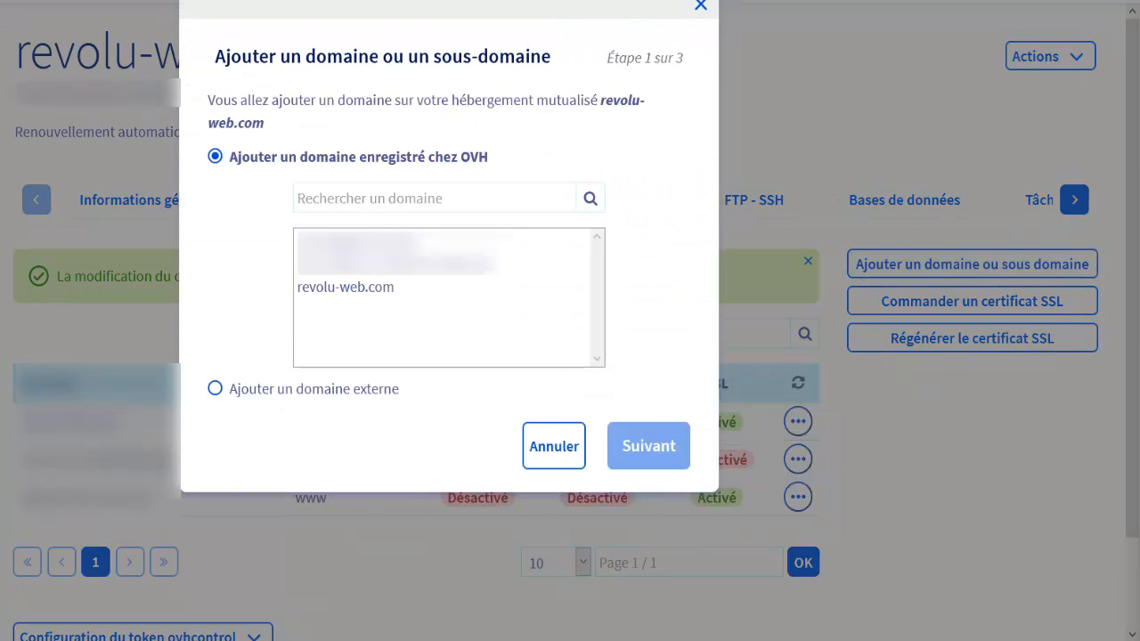
{"action": "left_click", "coordinate": [338, 286]}
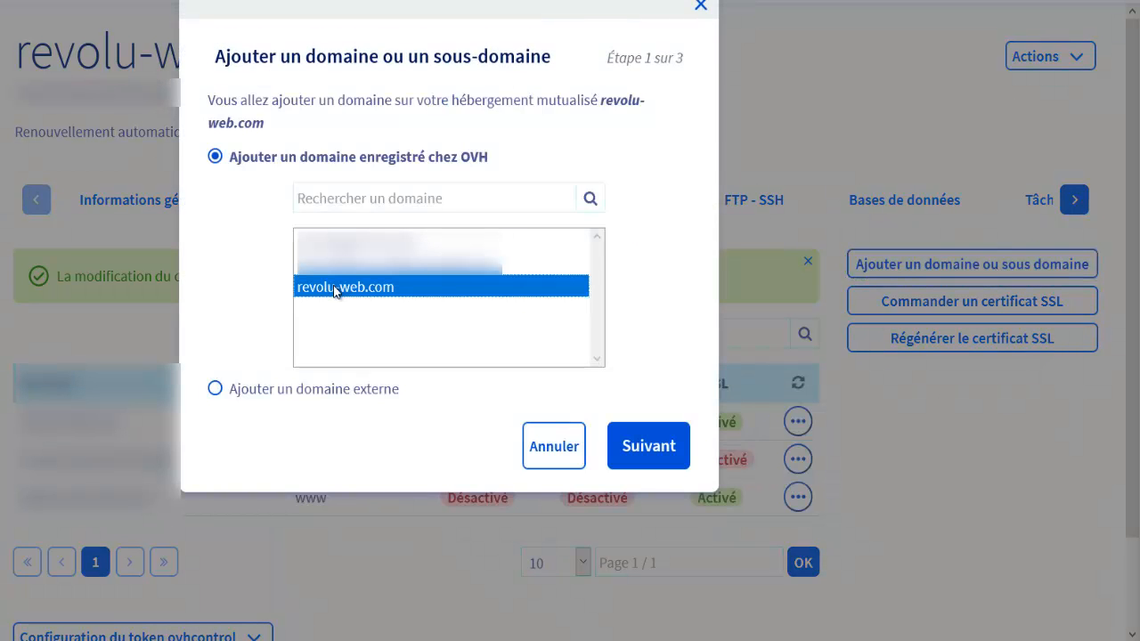
{"action": "left_click", "coordinate": [649, 445]}
Step: Name the subdomain "formation", enable IPv6, SSL and the firewall, and proceed to the summary
{"action": "left_click", "coordinate": [461, 170]}
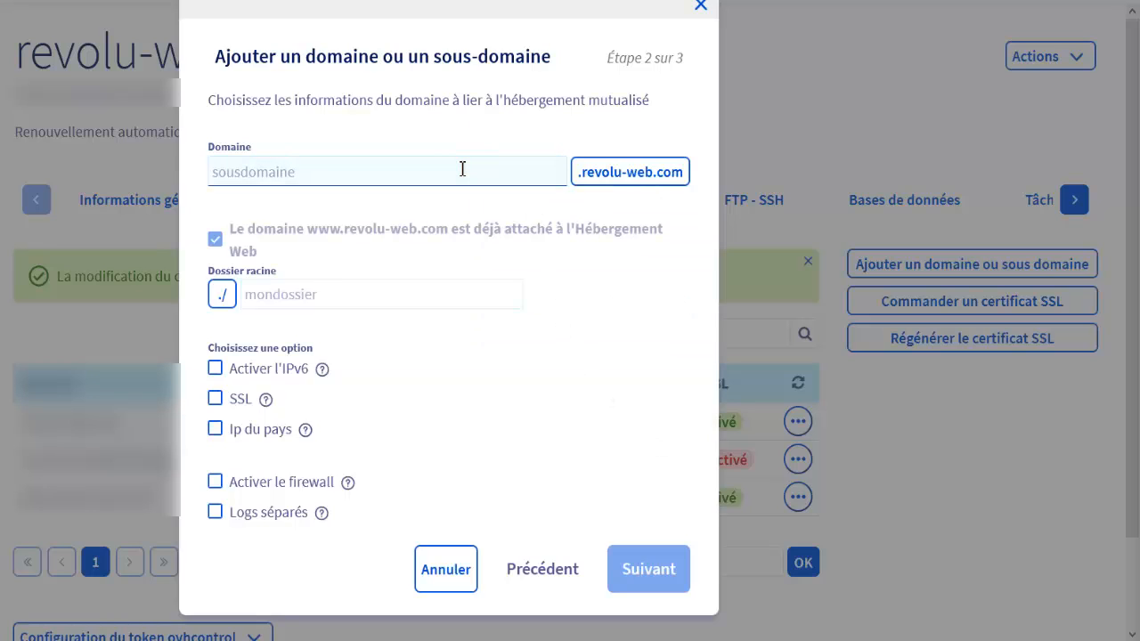
{"action": "type", "text": "formation"}
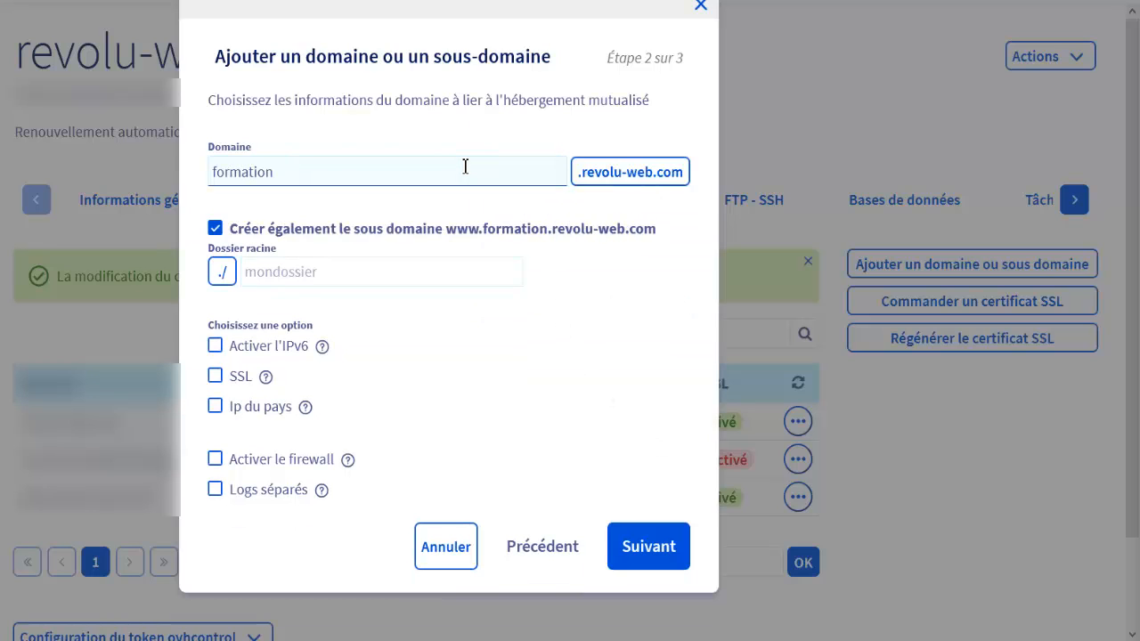
{"action": "double_click", "coordinate": [272, 171]}
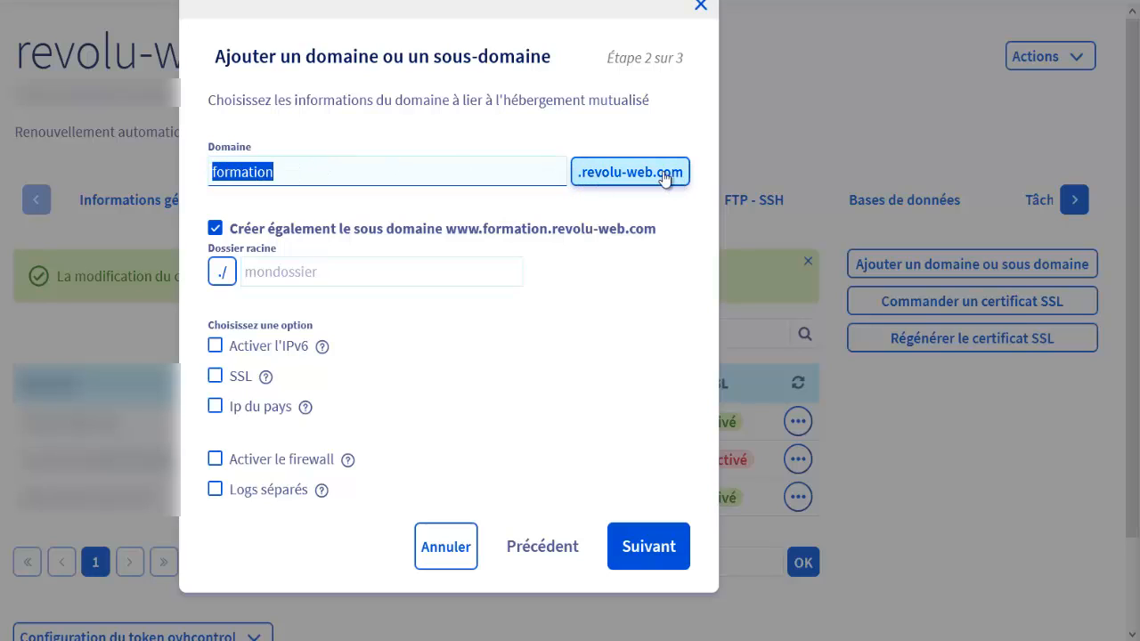
{"action": "left_click", "coordinate": [215, 346]}
{"action": "left_click", "coordinate": [217, 380]}
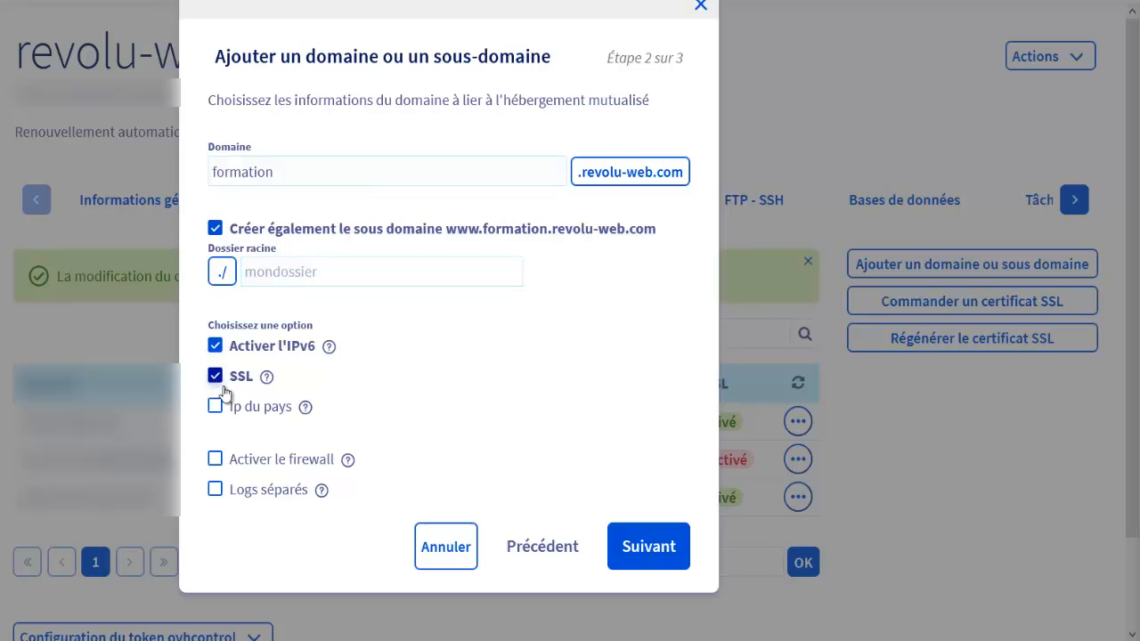
{"action": "left_click", "coordinate": [215, 459]}
{"action": "left_click", "coordinate": [663, 543]}
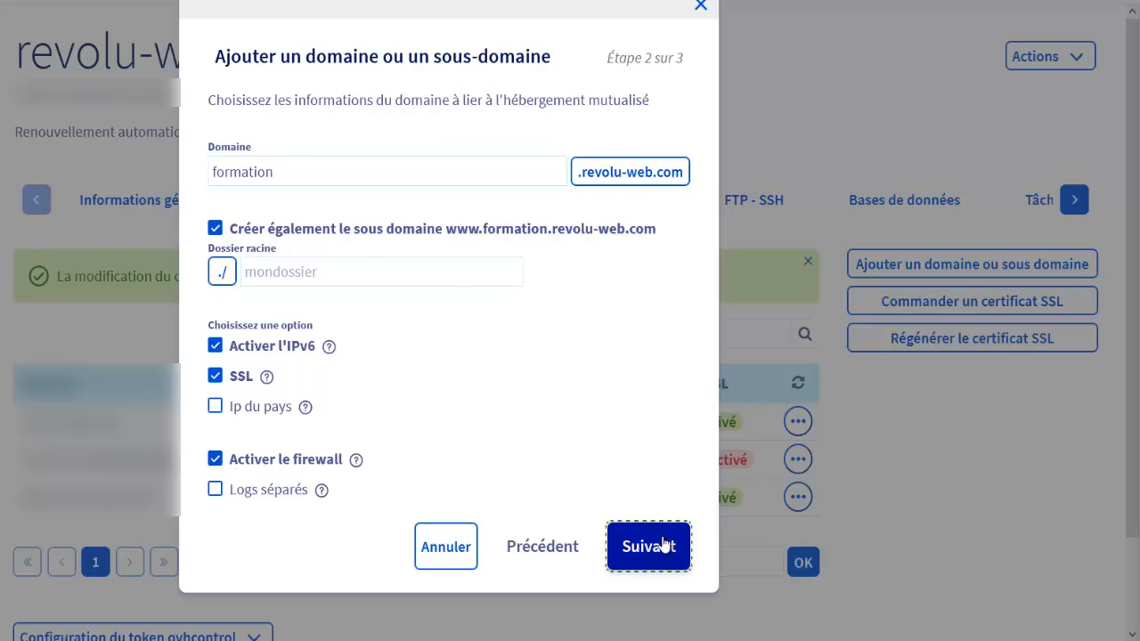
Step: Turn off automatic DNS configuration for the new subdomain and validate adding it to the hosting
{"action": "scroll", "coordinate": [392, 338], "scroll_direction": "down", "scroll_amount": 2}
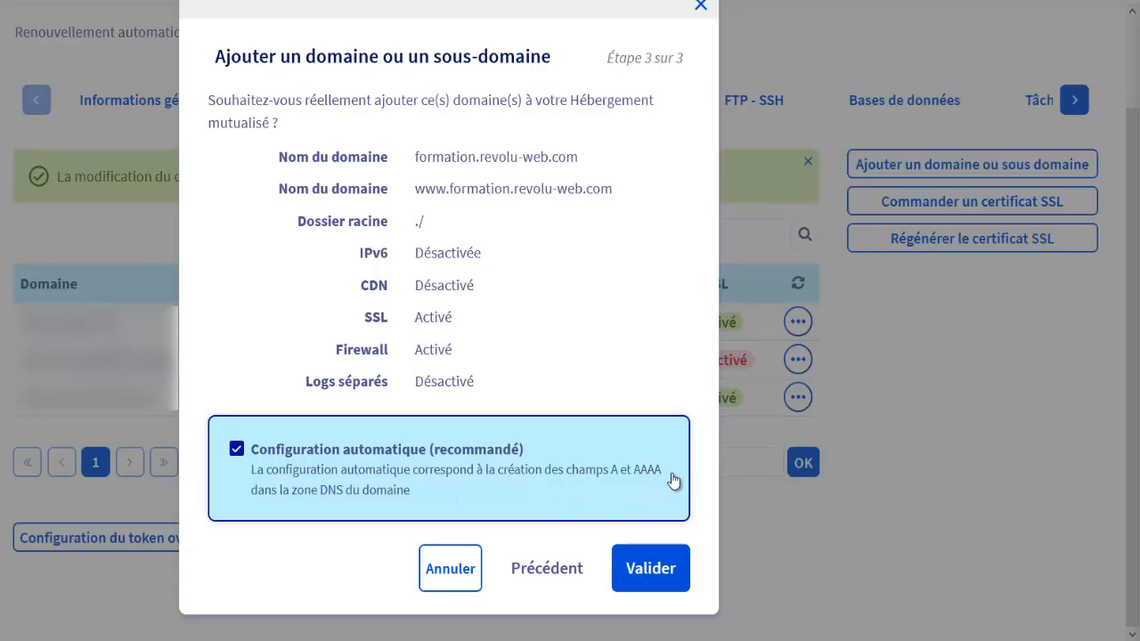
{"action": "left_click", "coordinate": [236, 451]}
{"action": "scroll", "coordinate": [508, 458], "scroll_direction": "down", "scroll_amount": 3}
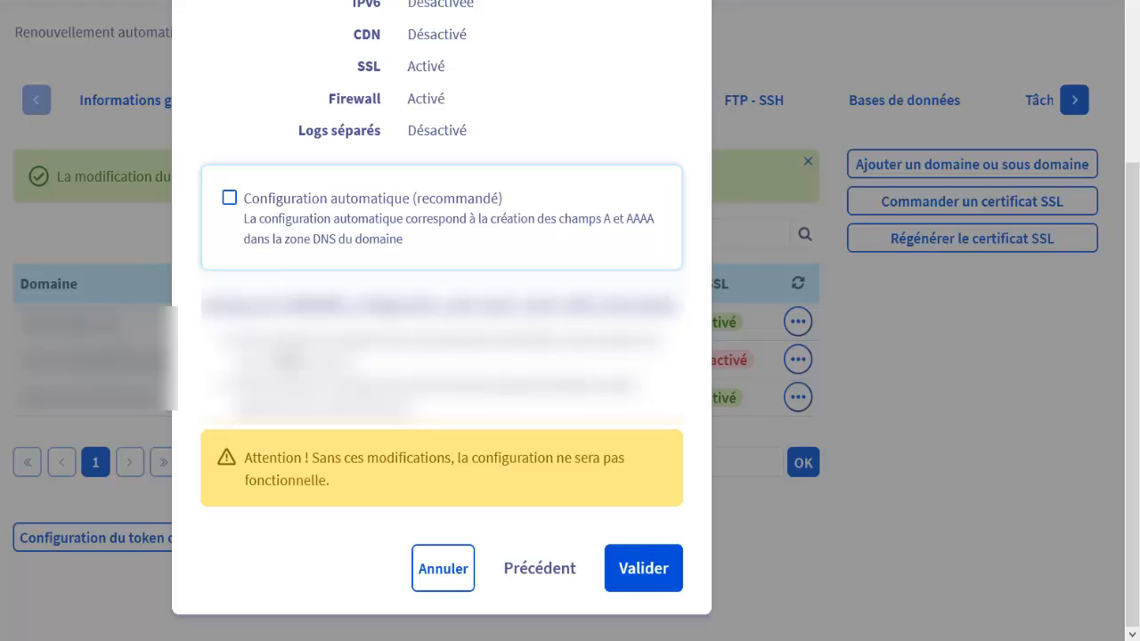
{"action": "left_click", "coordinate": [640, 567]}
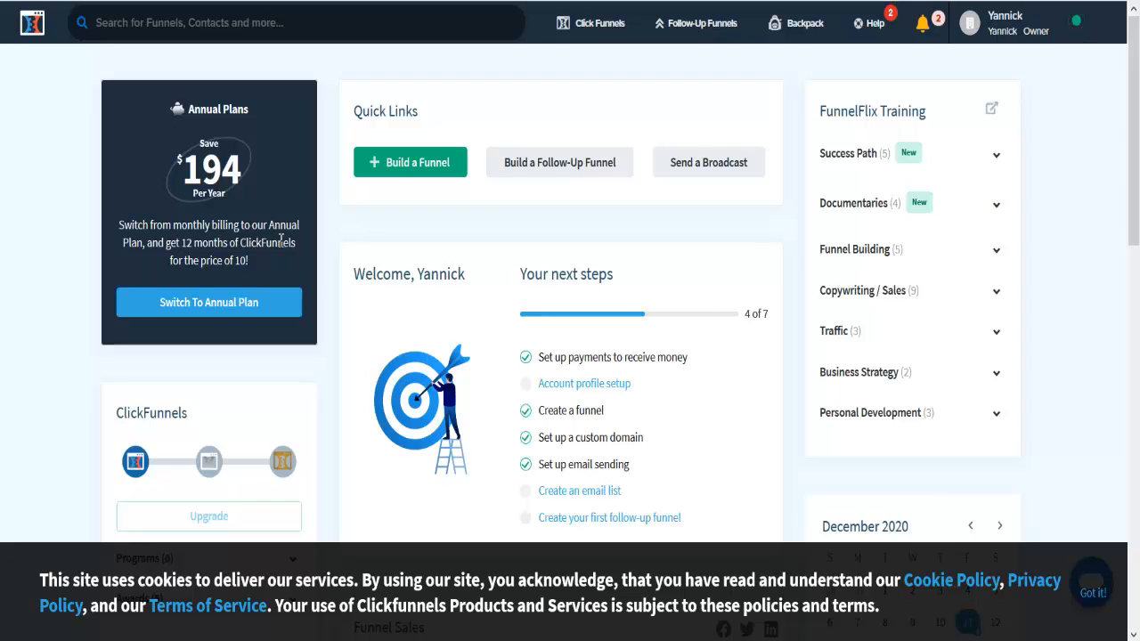
Step: Switch to ClickFunnels and open the Domains section of the account settings
{"action": "left_click", "coordinate": [1024, 25]}
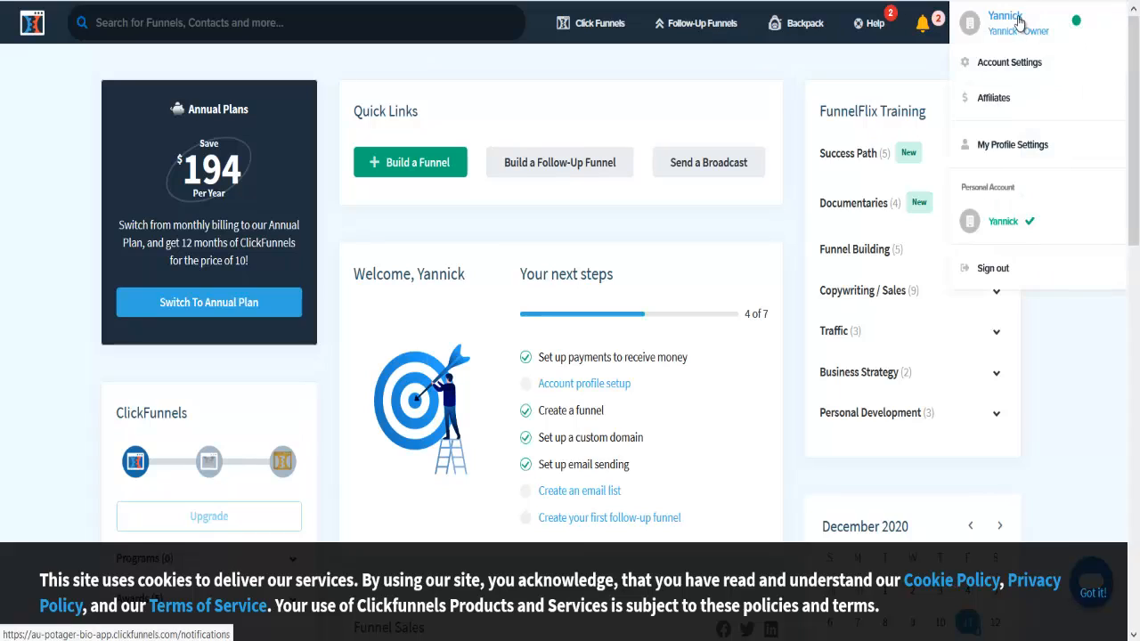
{"action": "left_click", "coordinate": [1011, 62]}
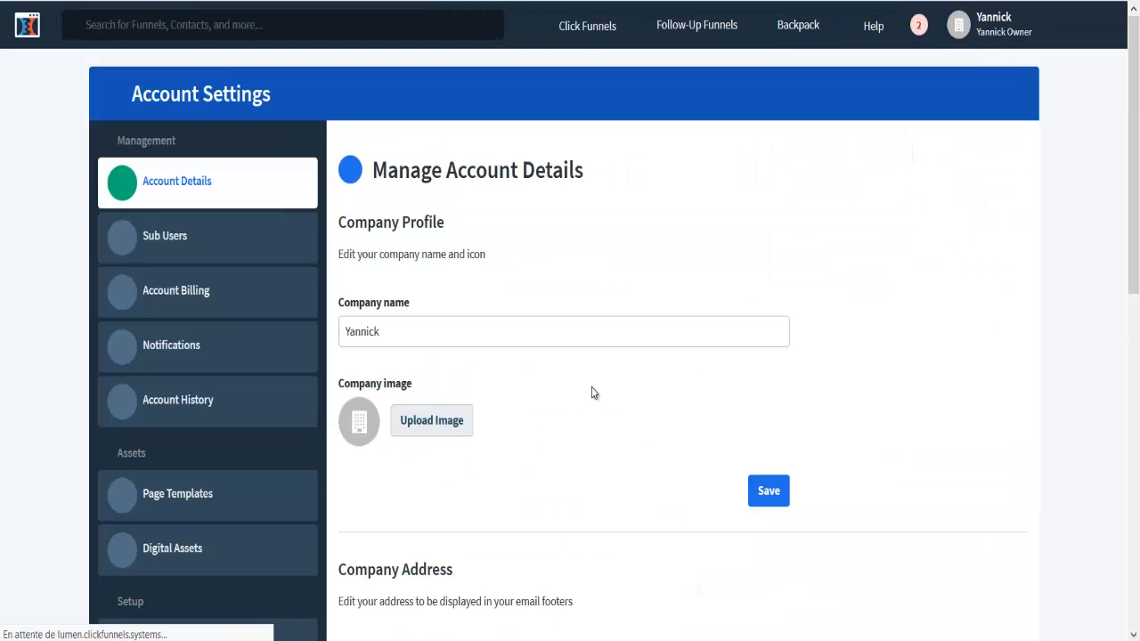
{"action": "scroll", "coordinate": [591, 392], "scroll_direction": "down", "scroll_amount": 7}
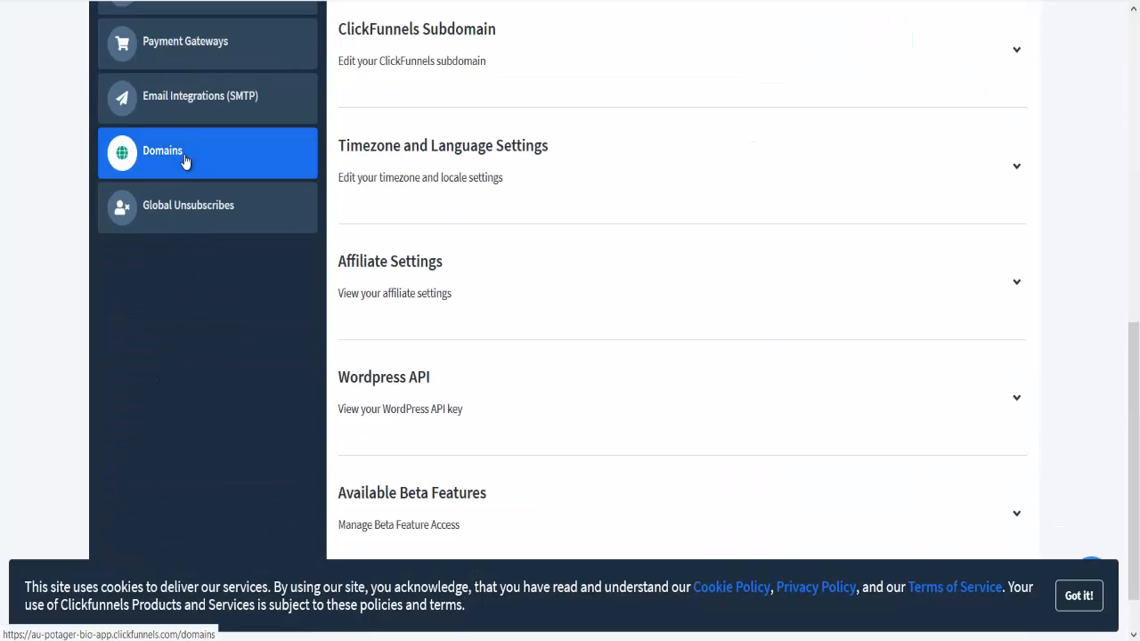
{"action": "left_click", "coordinate": [184, 155]}
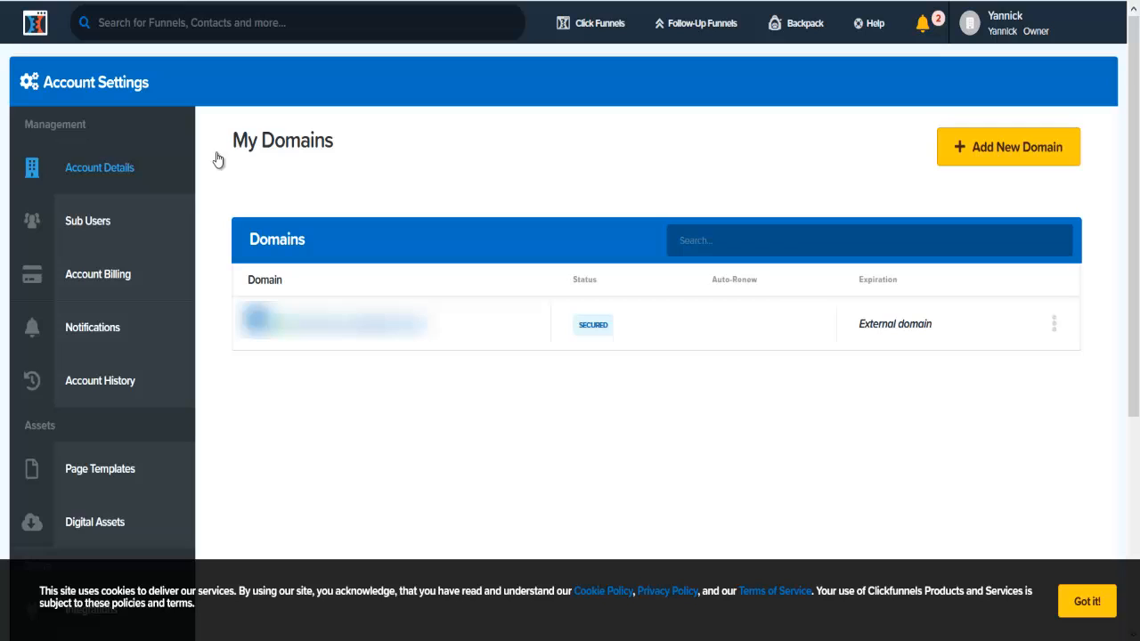
Step: Start adding a new domain in ClickFunnels, choosing to use an existing domain
{"action": "left_click", "coordinate": [1028, 148]}
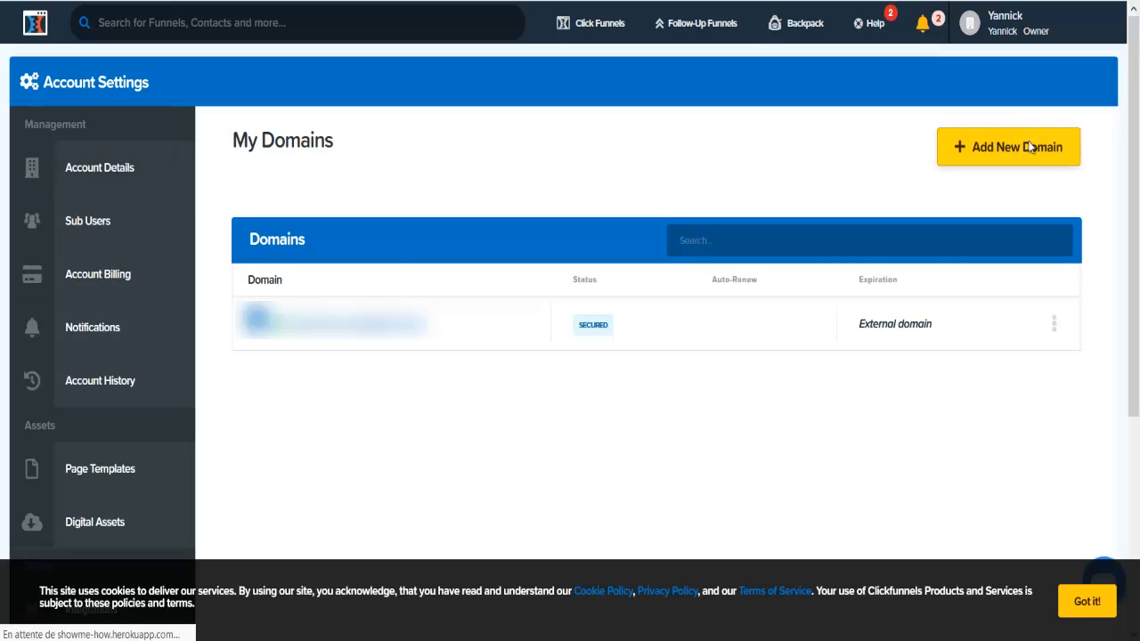
{"action": "scroll", "coordinate": [979, 198], "scroll_direction": "down", "scroll_amount": 3}
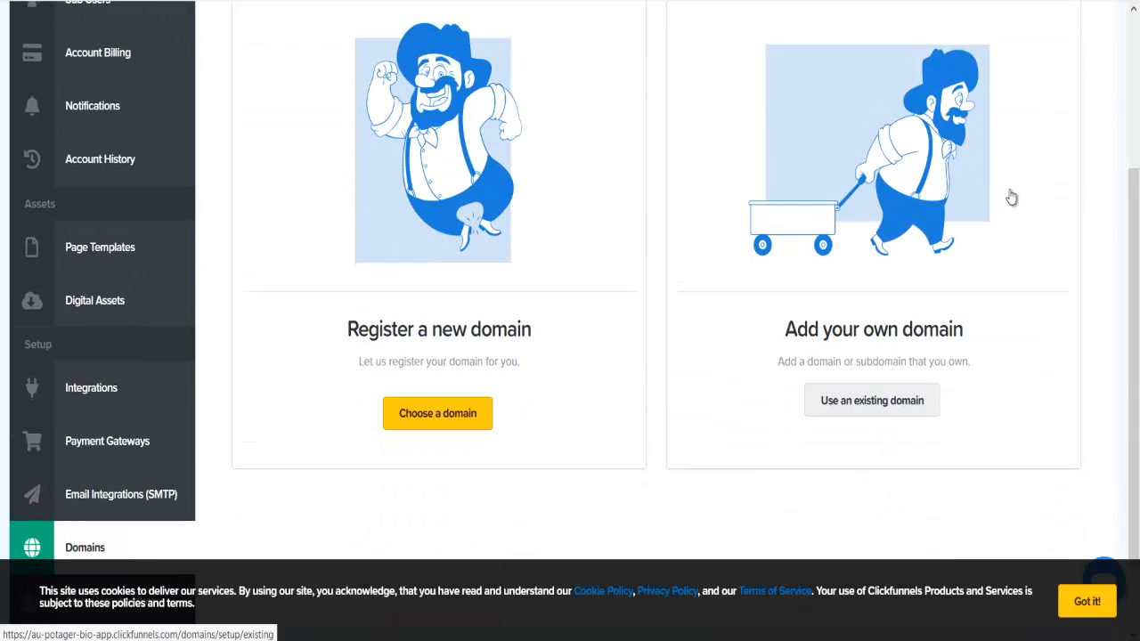
{"action": "left_click_drag", "start_coordinate": [1135, 237], "coordinate": [1135, 218]}
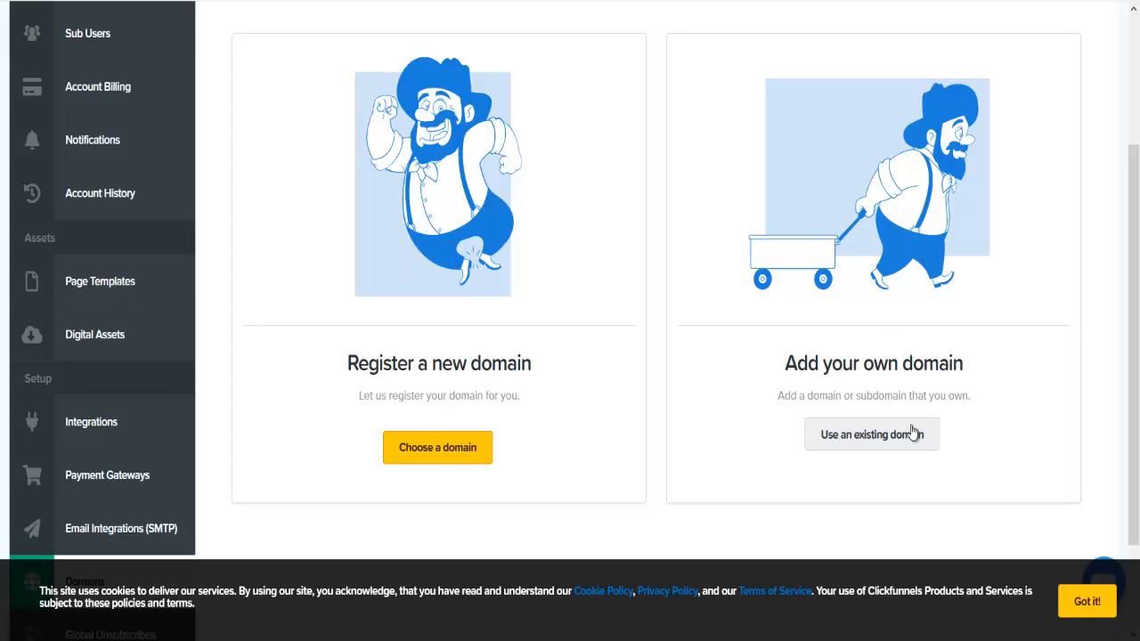
{"action": "left_click", "coordinate": [868, 443]}
Step: Copy formation.revolu-web.com from the address on the Révolu'Web site's tab
{"action": "key", "text": "ctrl+a"}
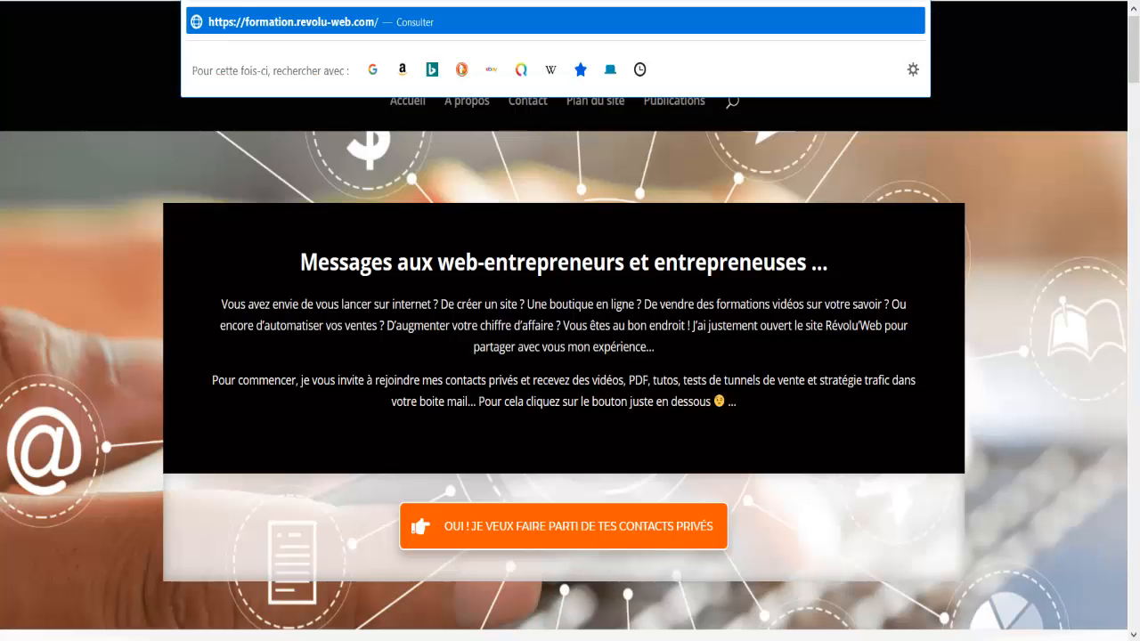
{"action": "right_click", "coordinate": [255, 1]}
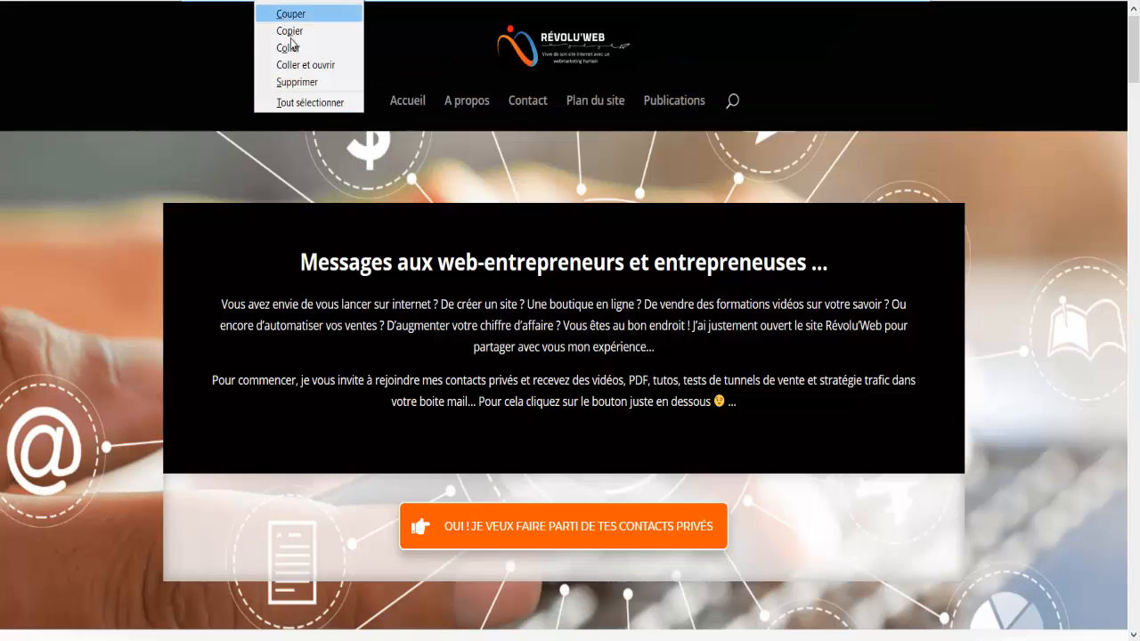
{"action": "left_click", "coordinate": [290, 34]}
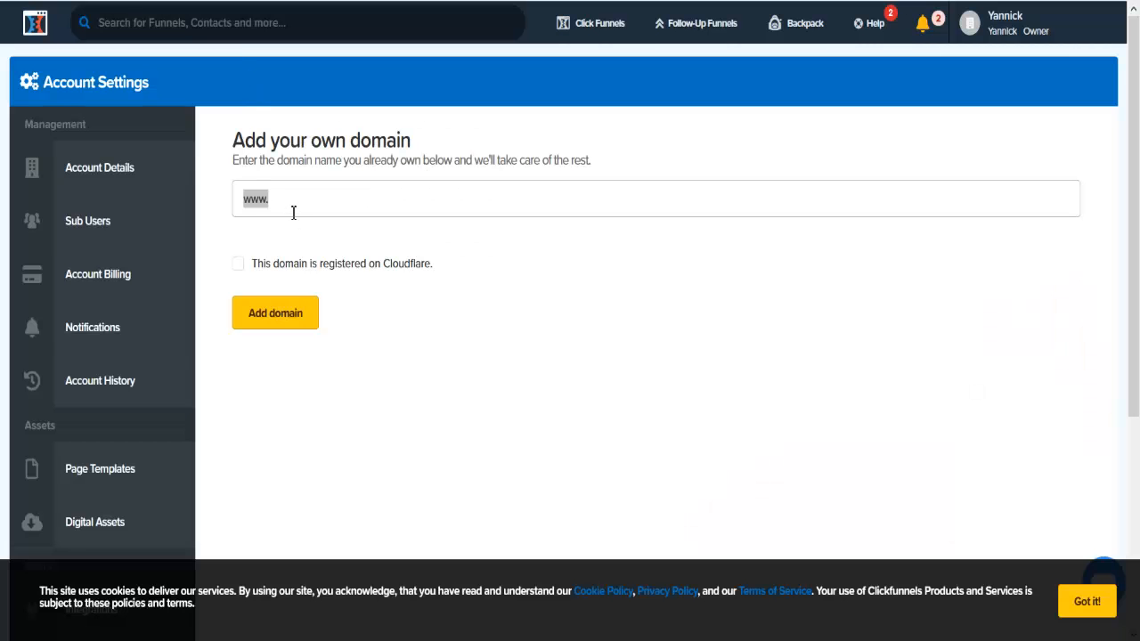
{"action": "left_click", "coordinate": [293, 204]}
{"action": "right_click", "coordinate": [293, 203]}
{"action": "left_click", "coordinate": [337, 266]}
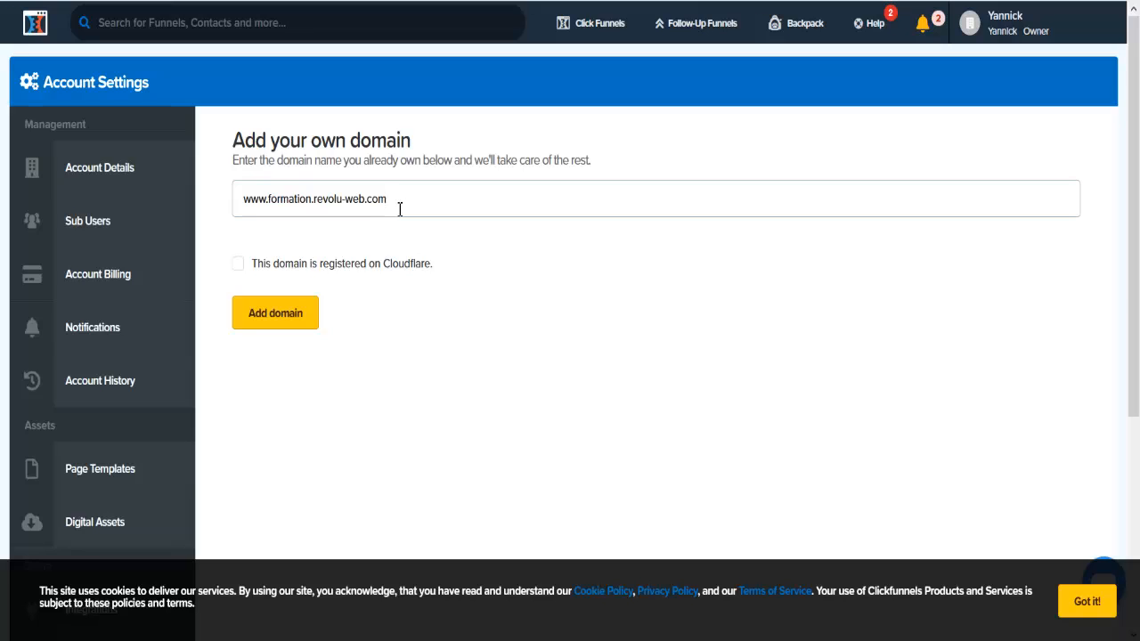
{"action": "left_click", "coordinate": [269, 316]}
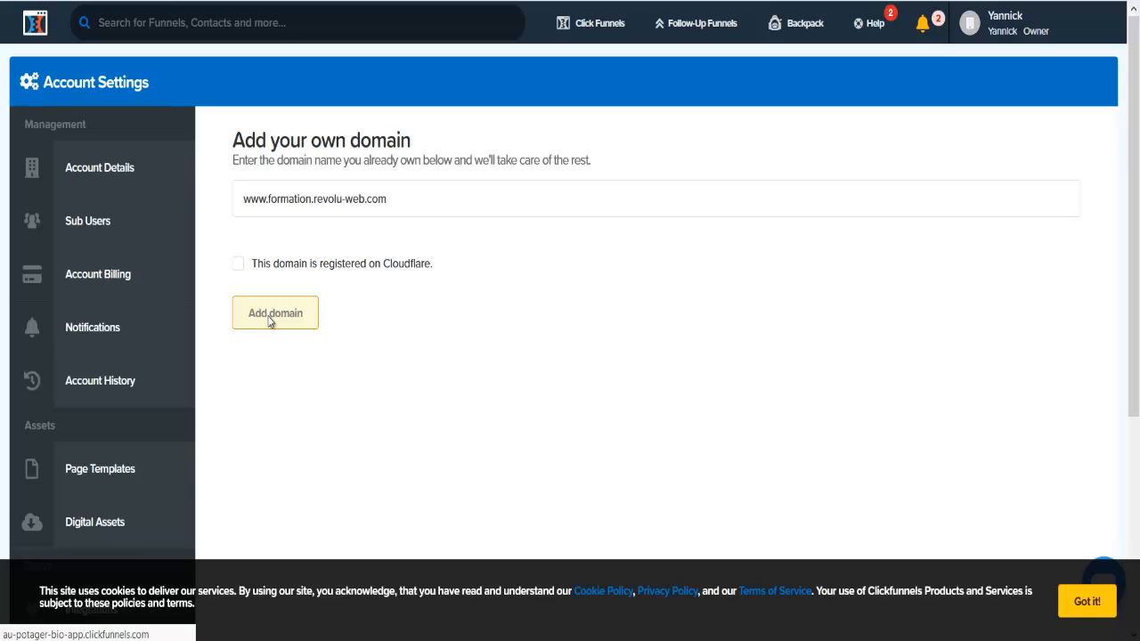
{"action": "double_click", "coordinate": [344, 188]}
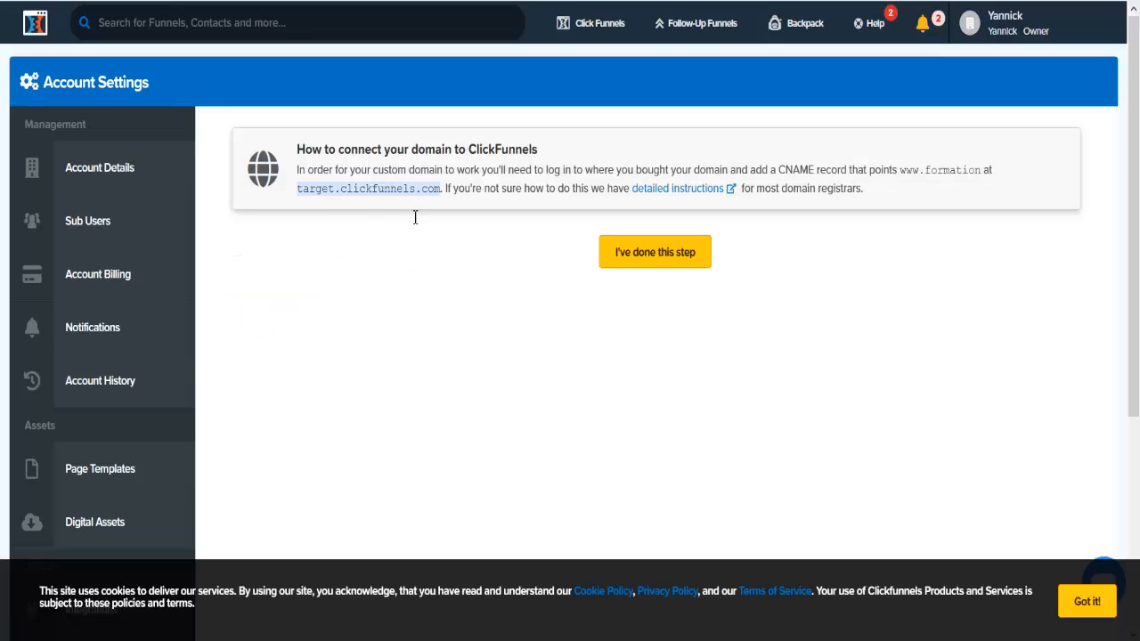
{"action": "left_click", "coordinate": [436, 234]}
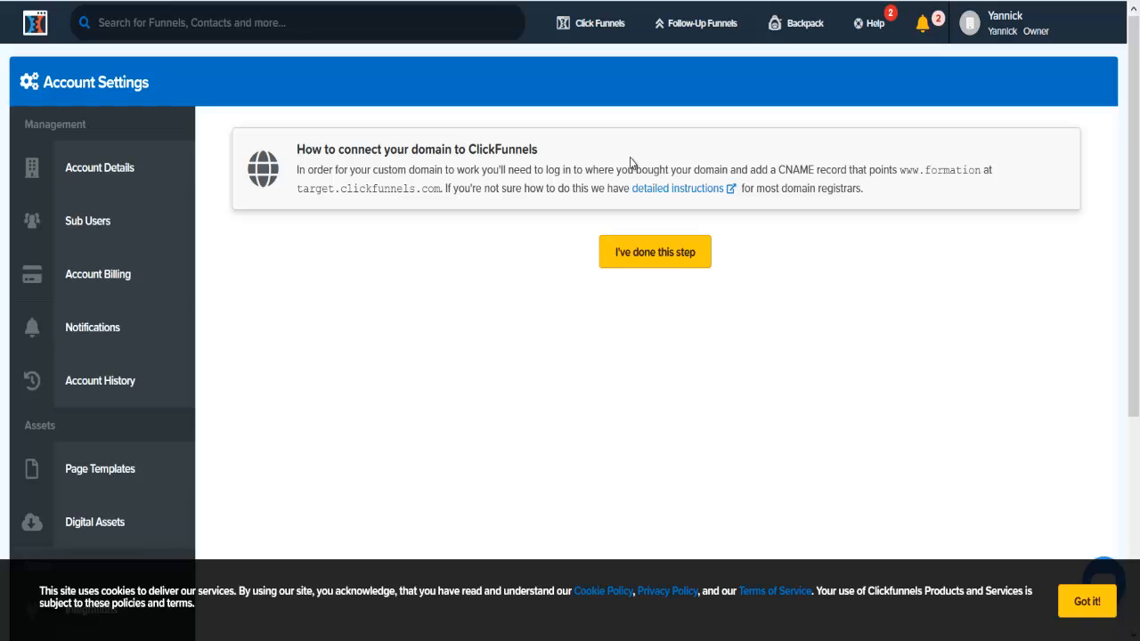
{"action": "left_click_drag", "start_coordinate": [637, 166], "coordinate": [780, 167]}
{"action": "left_click_drag", "start_coordinate": [300, 193], "coordinate": [446, 197]}
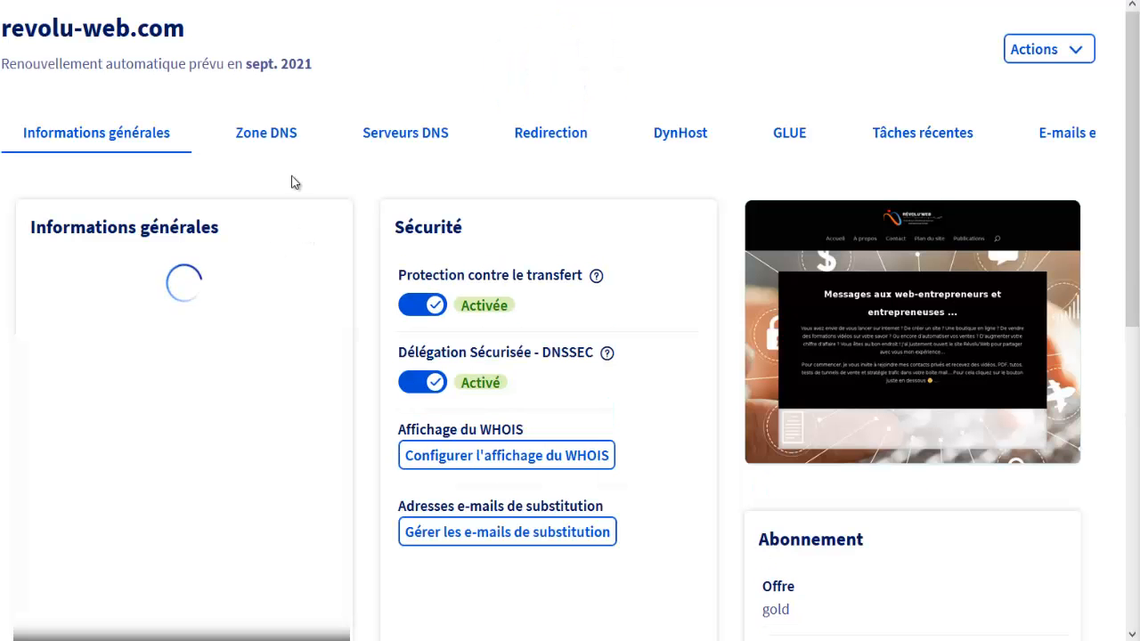
Step: Switch to OVHcloud and start a CNAME entry in the revolu-web.com DNS zone with the subdomain formation
{"action": "left_click", "coordinate": [297, 142]}
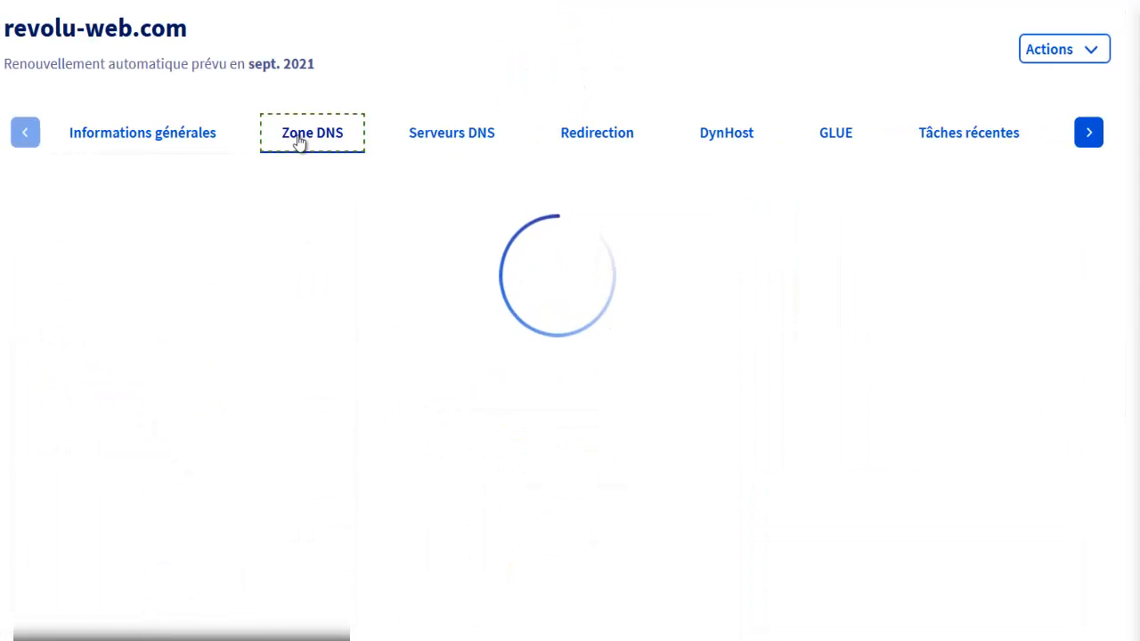
{"action": "left_click", "coordinate": [1038, 224]}
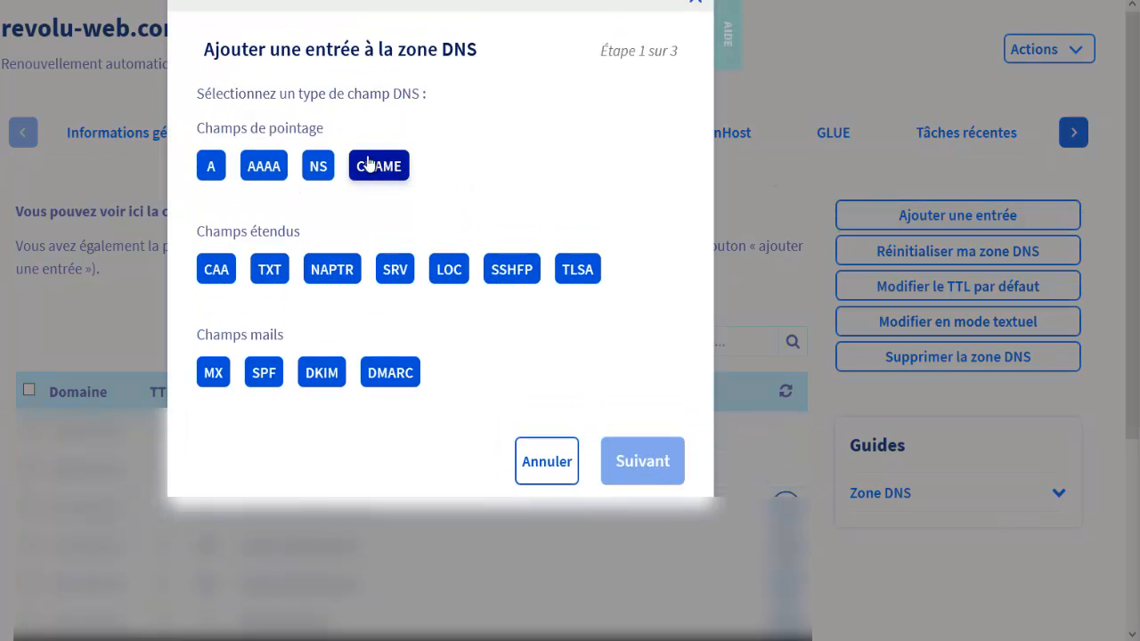
{"action": "left_click", "coordinate": [389, 167]}
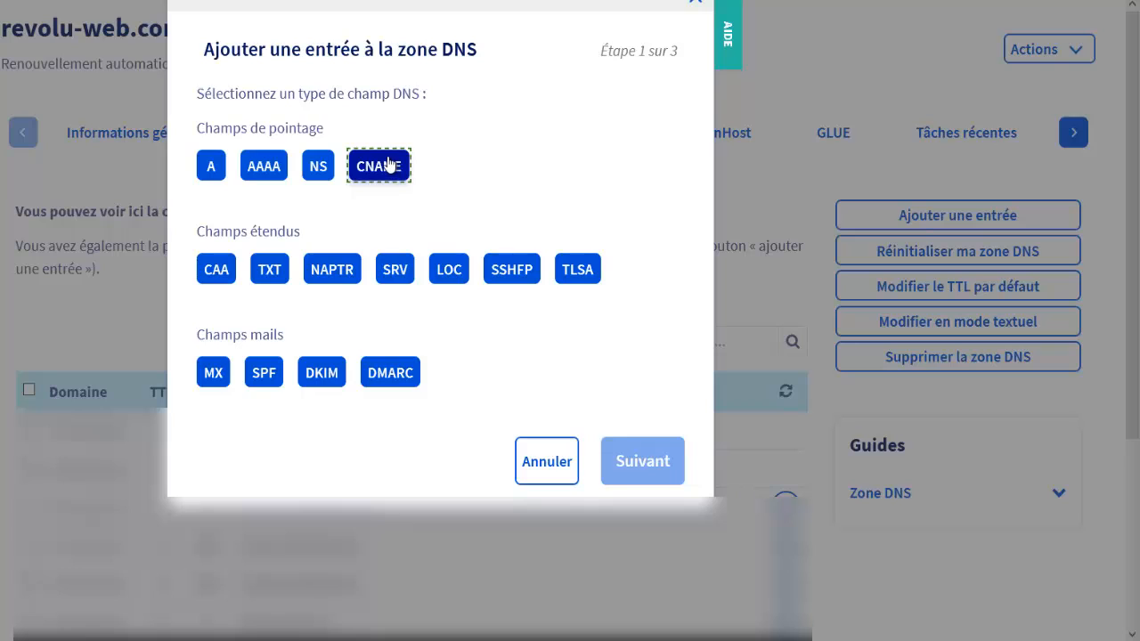
{"action": "left_click", "coordinate": [399, 134]}
{"action": "type", "text": "formation"}
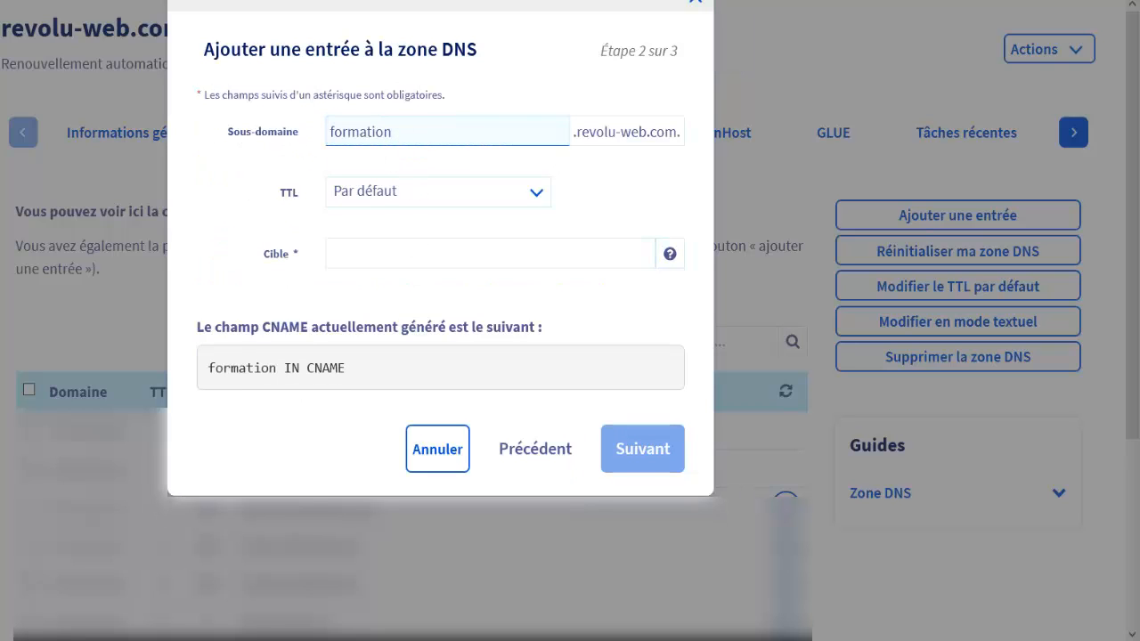
Step: Copy target.clickfunnels.com from the ClickFunnels instructions and paste it as the target of the OVHcloud CNAME entry
{"action": "left_click", "coordinate": [409, 257]}
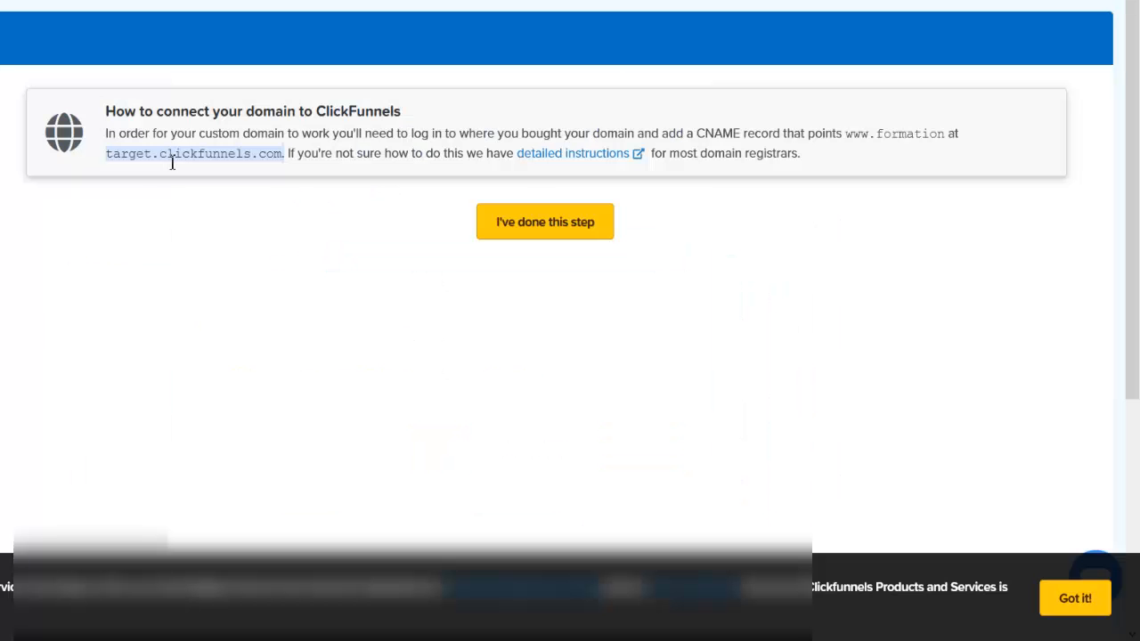
{"action": "right_click", "coordinate": [173, 162]}
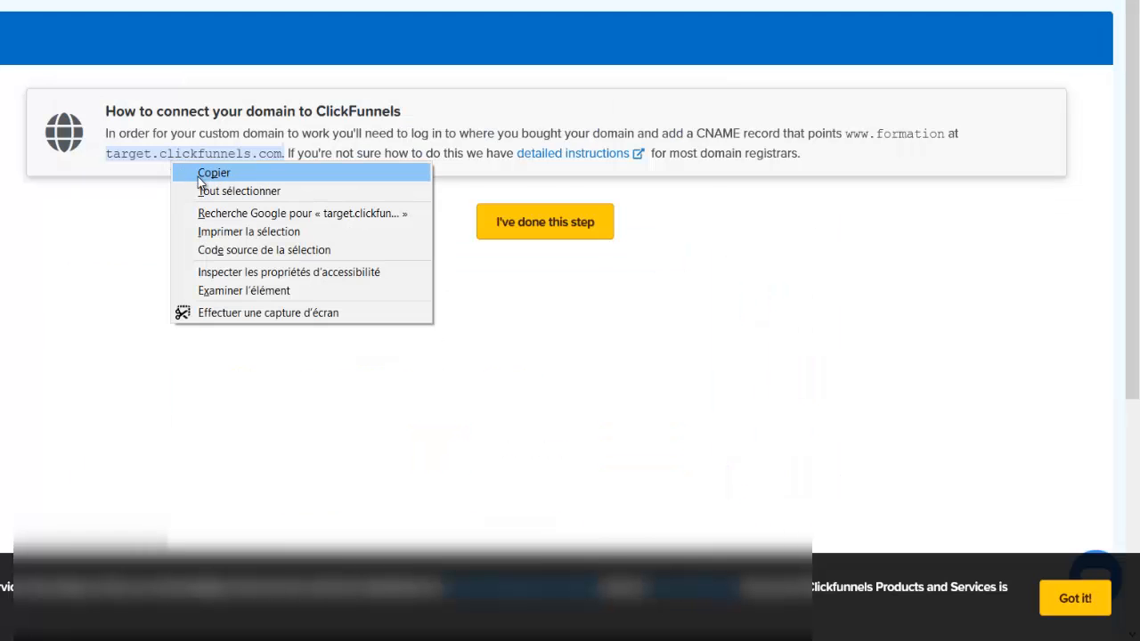
{"action": "left_click", "coordinate": [212, 173]}
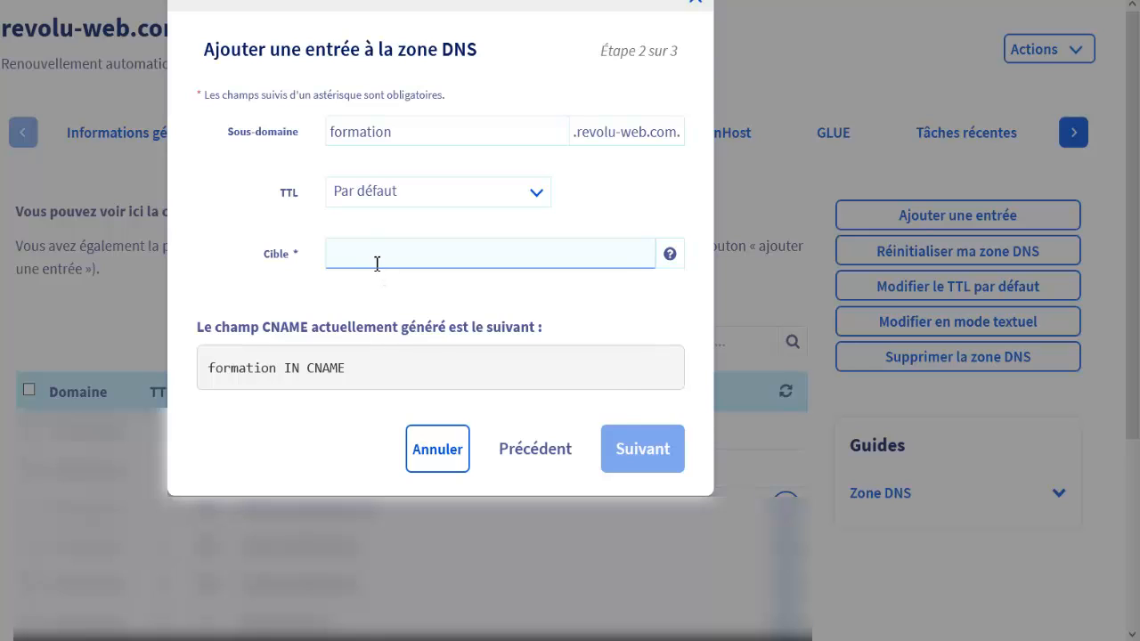
{"action": "right_click", "coordinate": [377, 264]}
{"action": "left_click", "coordinate": [427, 312]}
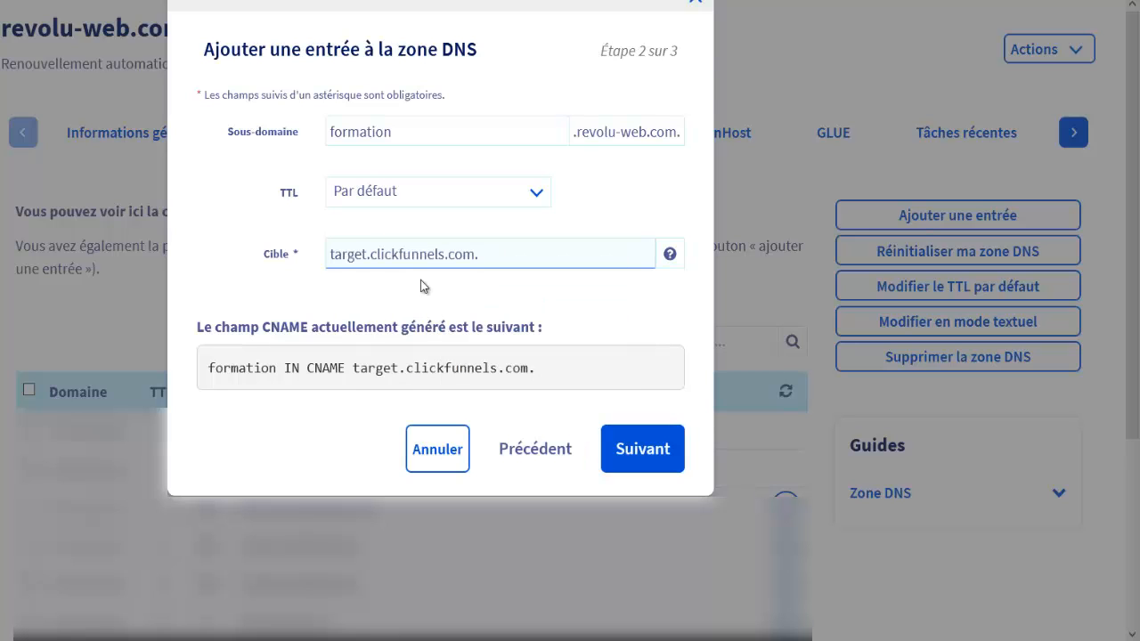
Step: Re-enter the final dot of the target target.clickfunnels.com., review the entry's summary and validate the CNAME entry
{"action": "left_click_drag", "start_coordinate": [499, 252], "coordinate": [474, 255]}
{"action": "key", "text": "BackSpace"}
{"action": "type", "text": "."}
{"action": "left_click", "coordinate": [637, 445]}
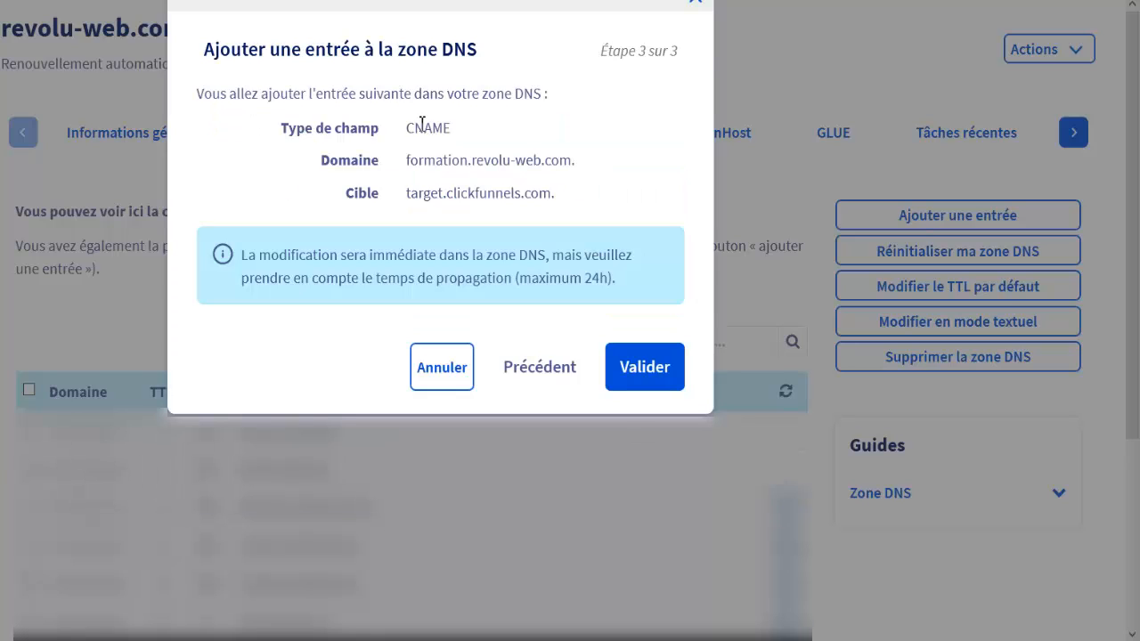
{"action": "left_click", "coordinate": [656, 392]}
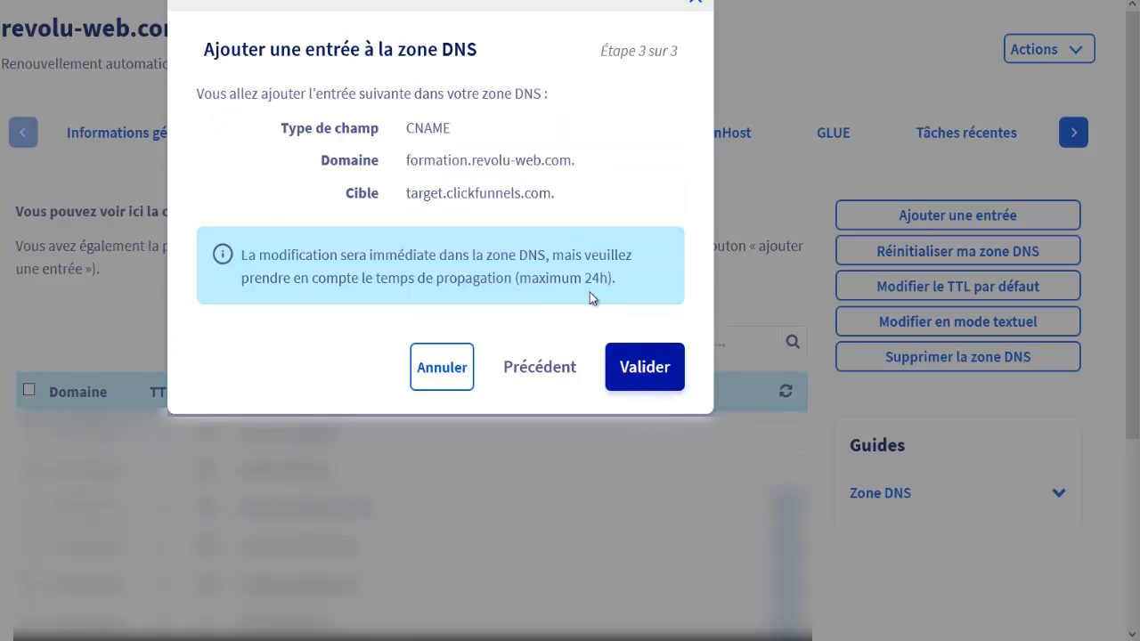
{"action": "left_click_drag", "start_coordinate": [521, 277], "coordinate": [609, 280]}
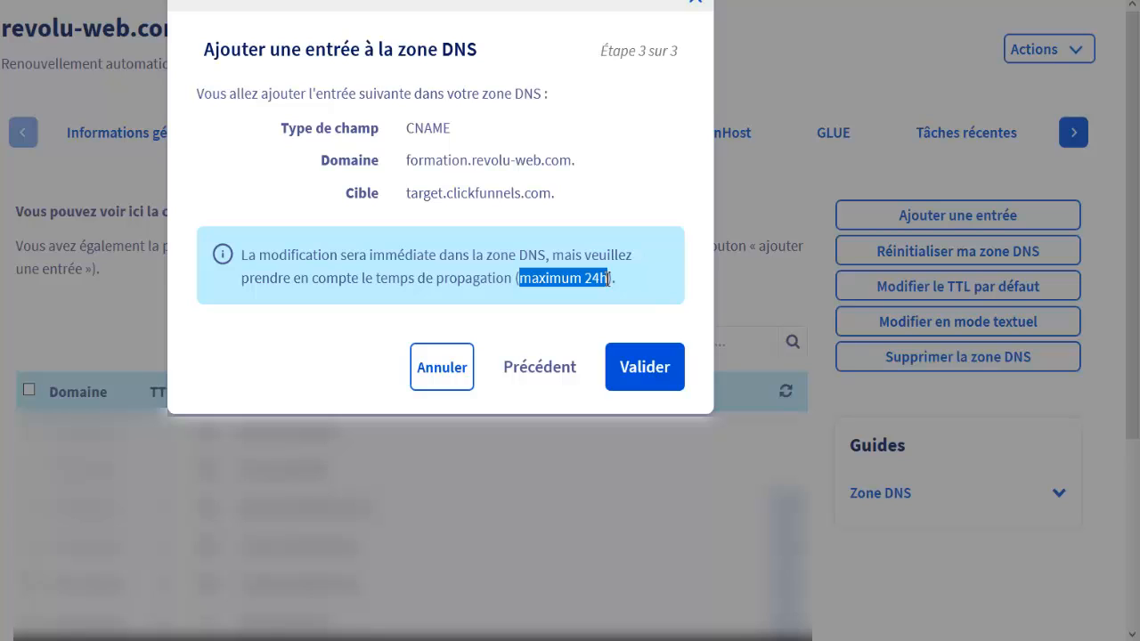
{"action": "left_click", "coordinate": [641, 365]}
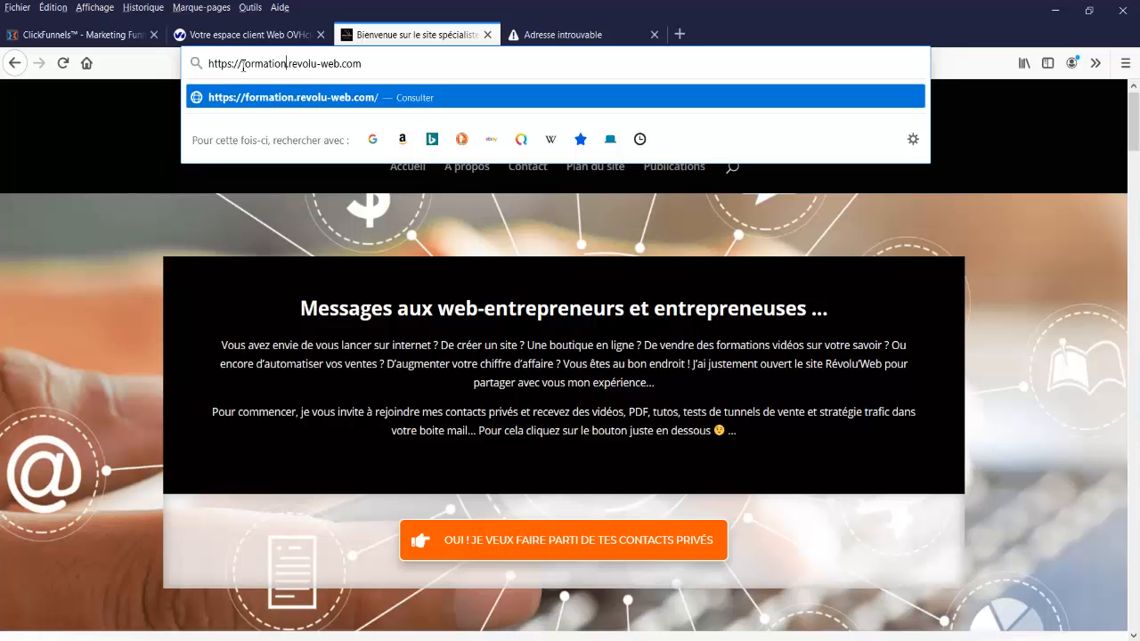
{"action": "left_click_drag", "start_coordinate": [243, 66], "coordinate": [289, 70]}
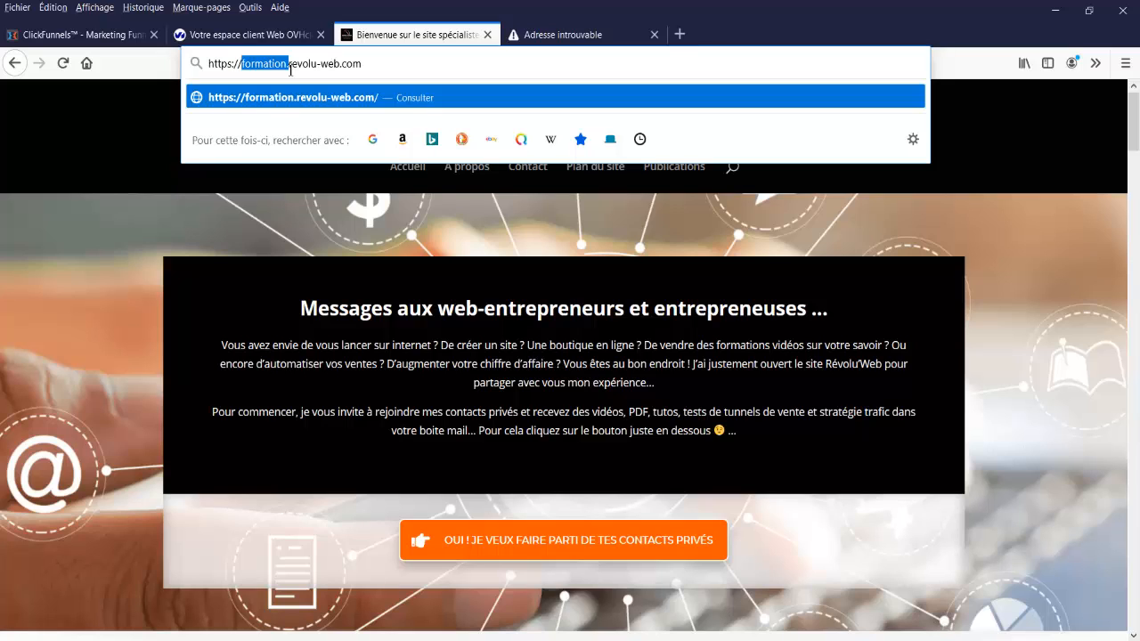
{"action": "left_click", "coordinate": [290, 69]}
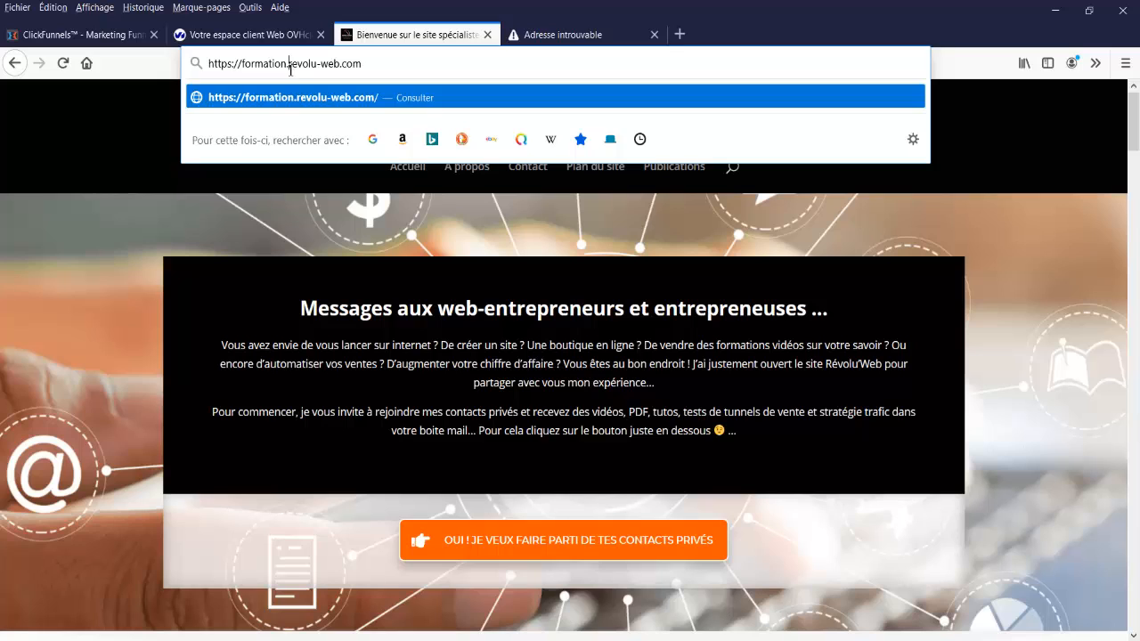
{"action": "key", "text": "Return"}
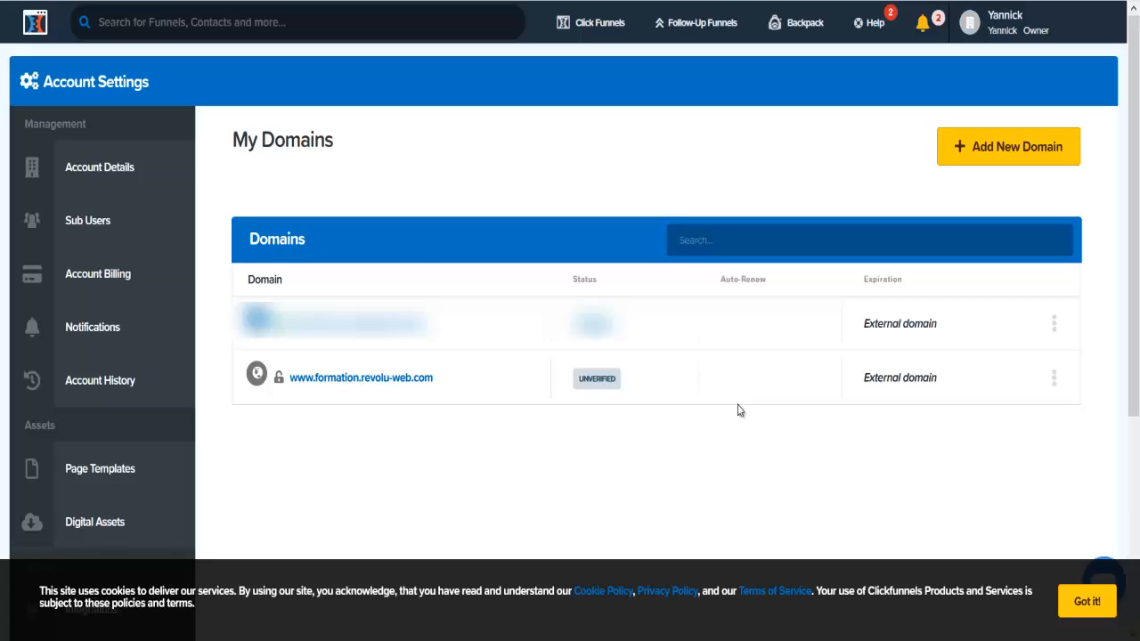
{"action": "left_click", "coordinate": [1054, 379]}
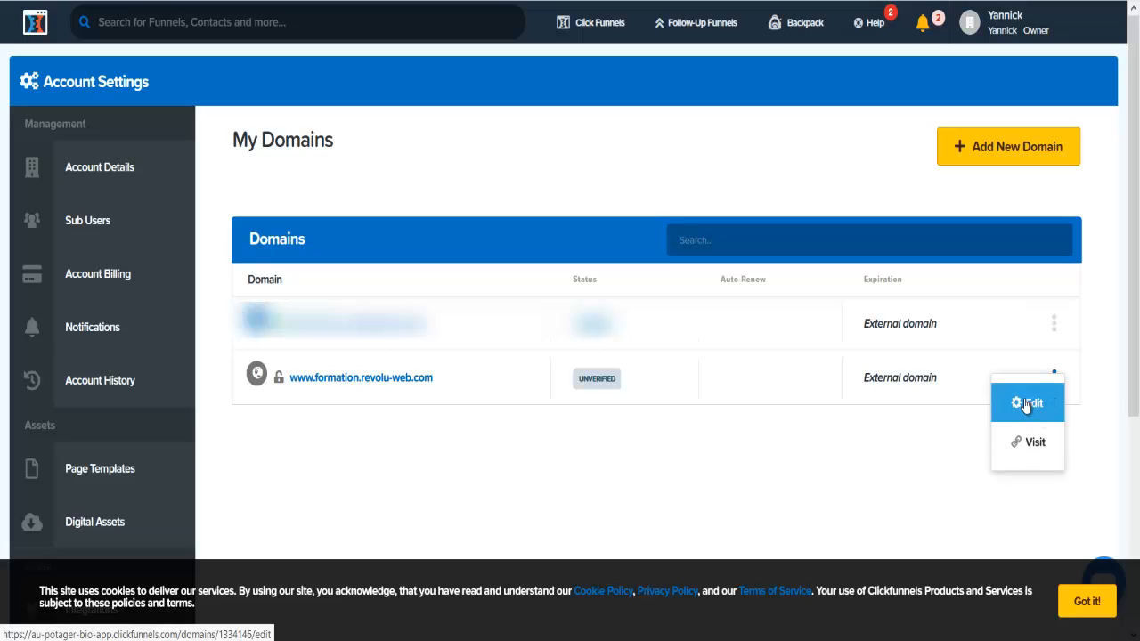
{"action": "left_click", "coordinate": [1031, 404]}
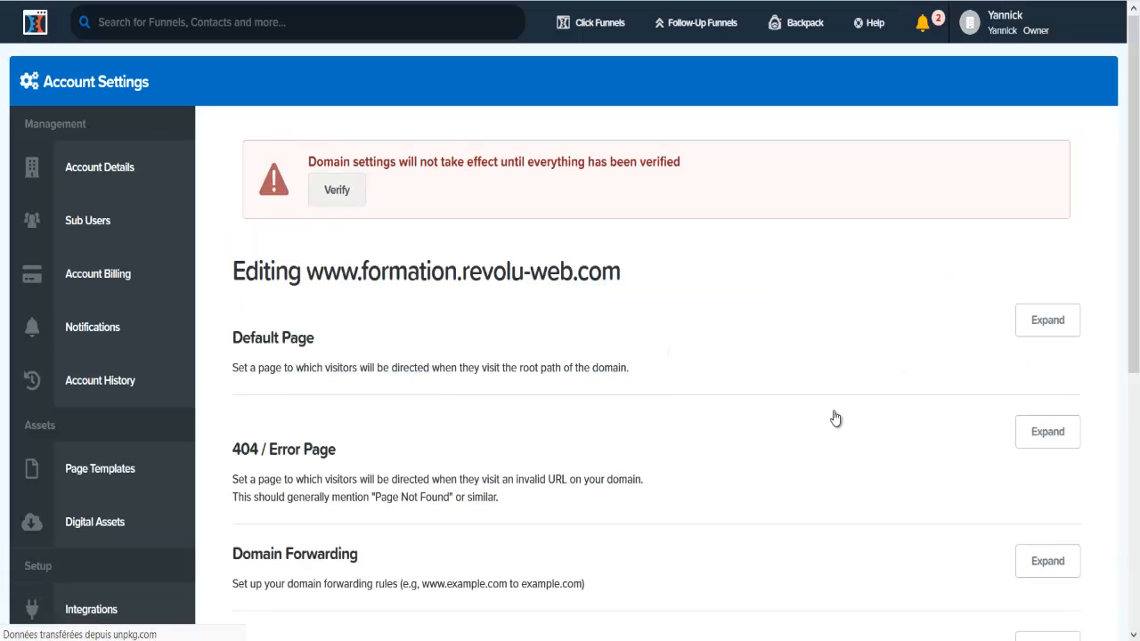
{"action": "left_click", "coordinate": [335, 193]}
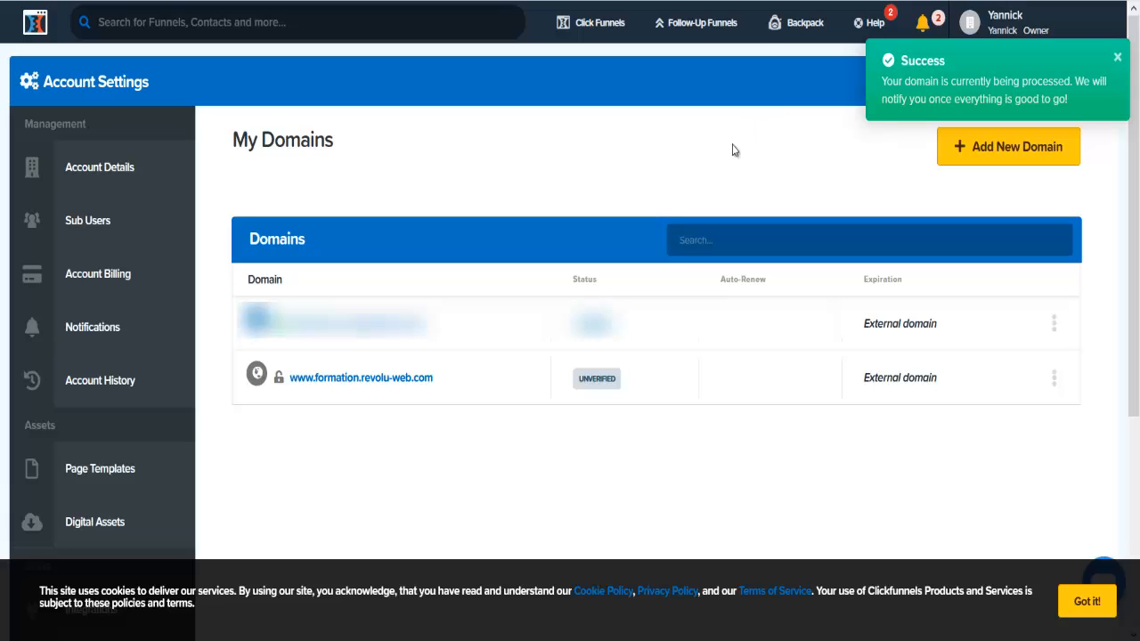
{"action": "mouse_move", "coordinate": [602, 383]}
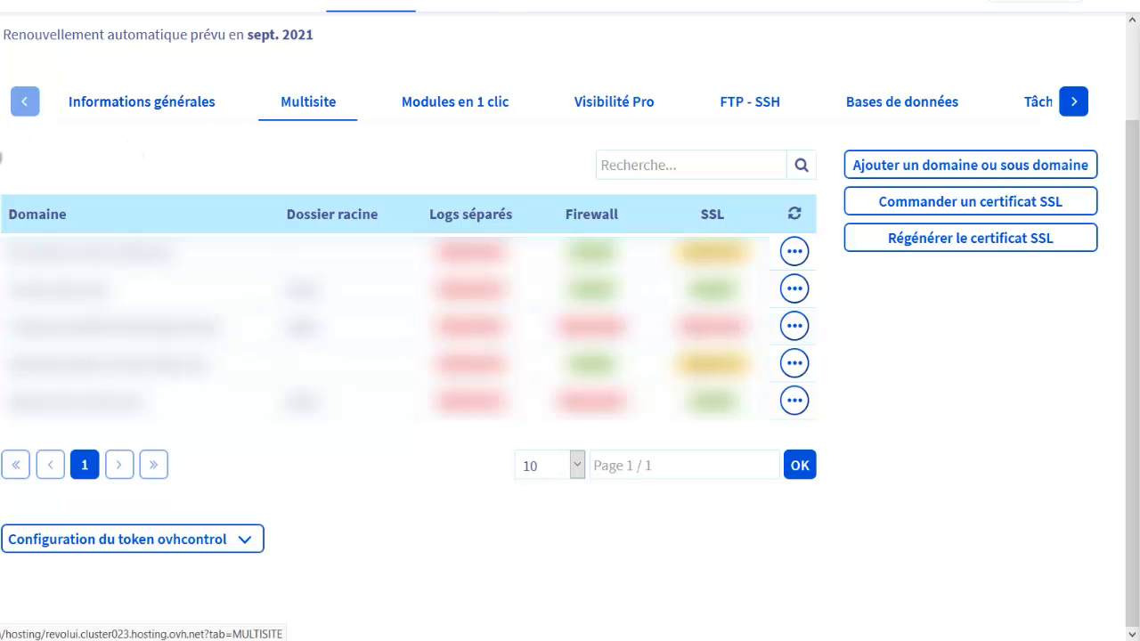
Step: Switch to the hosting's Multisite section in OVHcloud and regenerate the SSL certificate
{"action": "left_click", "coordinate": [949, 244]}
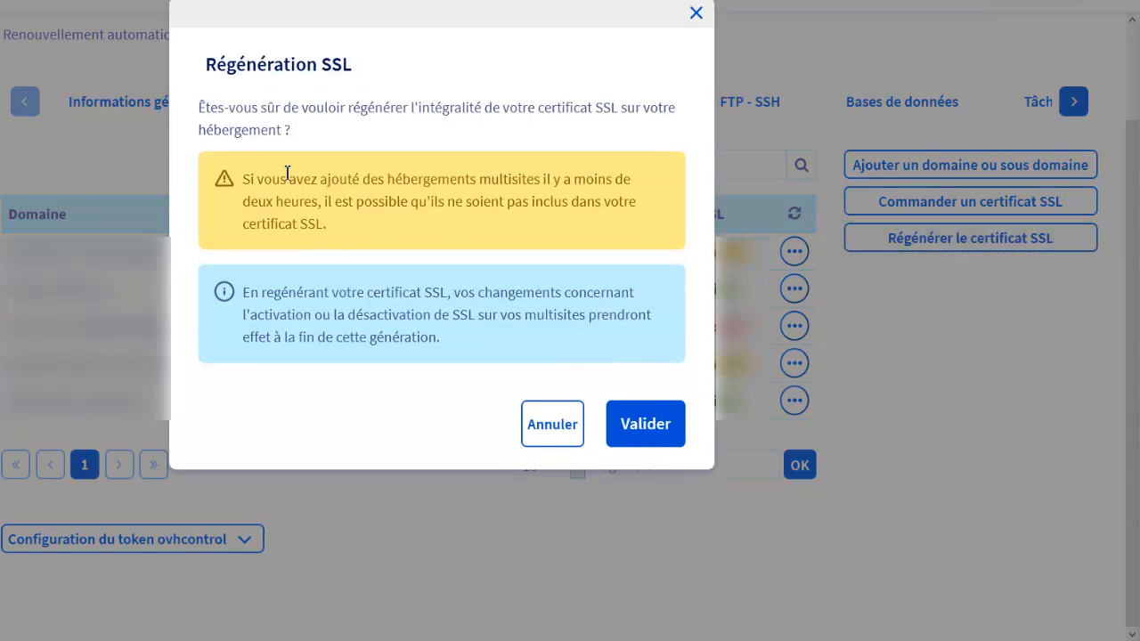
{"action": "left_click_drag", "start_coordinate": [237, 109], "coordinate": [309, 138]}
{"action": "left_click", "coordinate": [650, 420]}
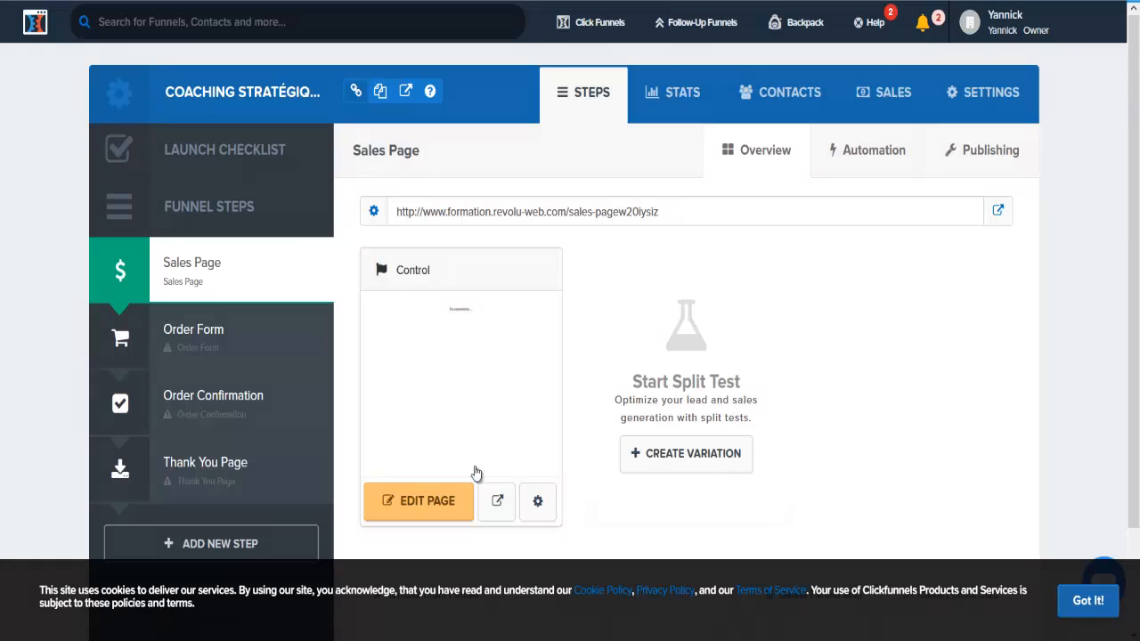
Step: In ClickFunnels, open the settings of the Coaching stratégique personnalisé funnel and go to its head tracking code
{"action": "left_click", "coordinate": [986, 96]}
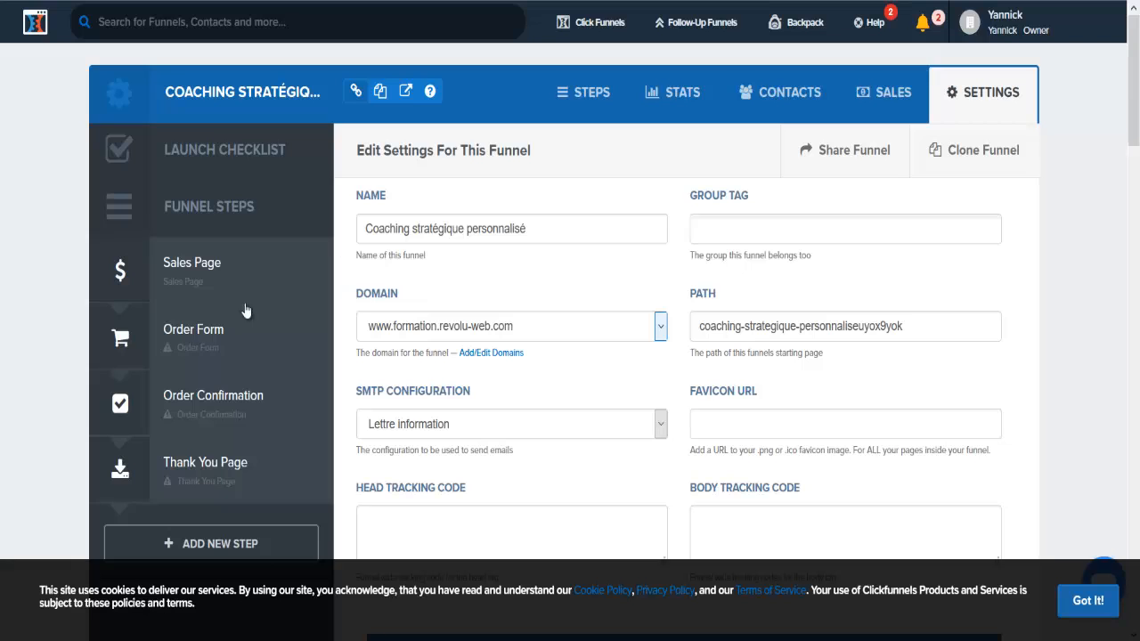
{"action": "scroll", "coordinate": [812, 247], "scroll_direction": "down", "scroll_amount": 1}
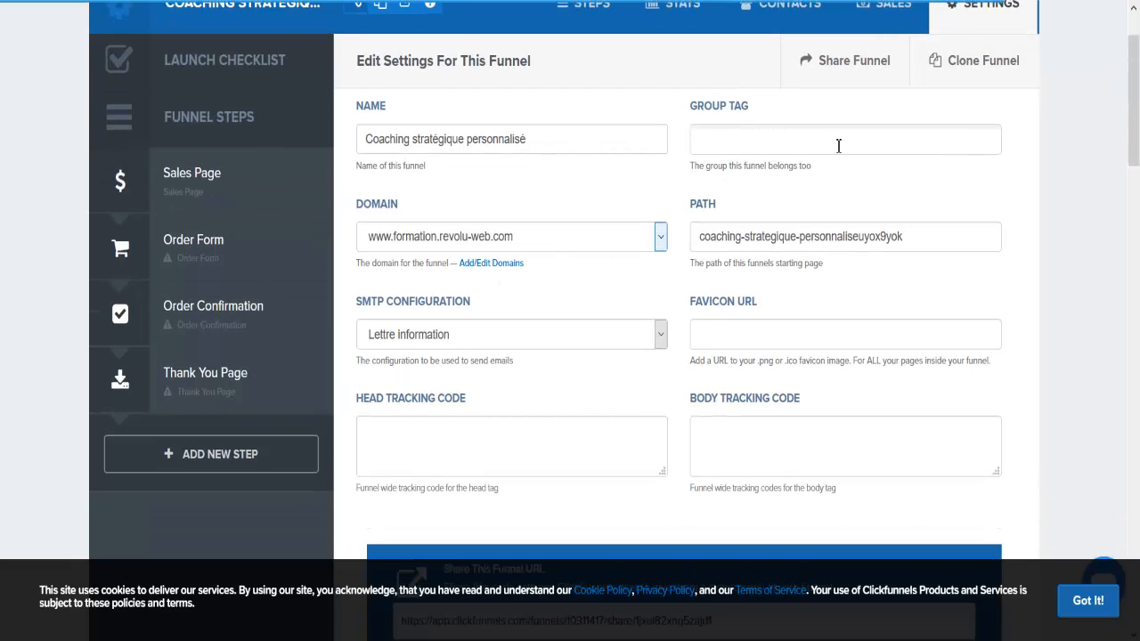
{"action": "left_click", "coordinate": [754, 337]}
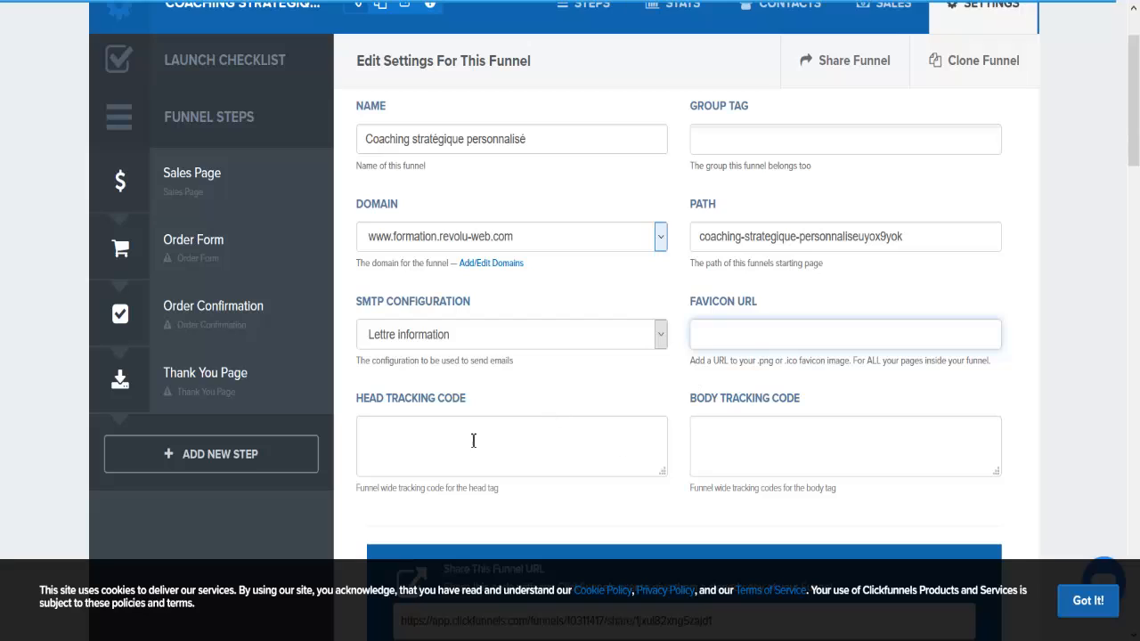
{"action": "left_click", "coordinate": [397, 440]}
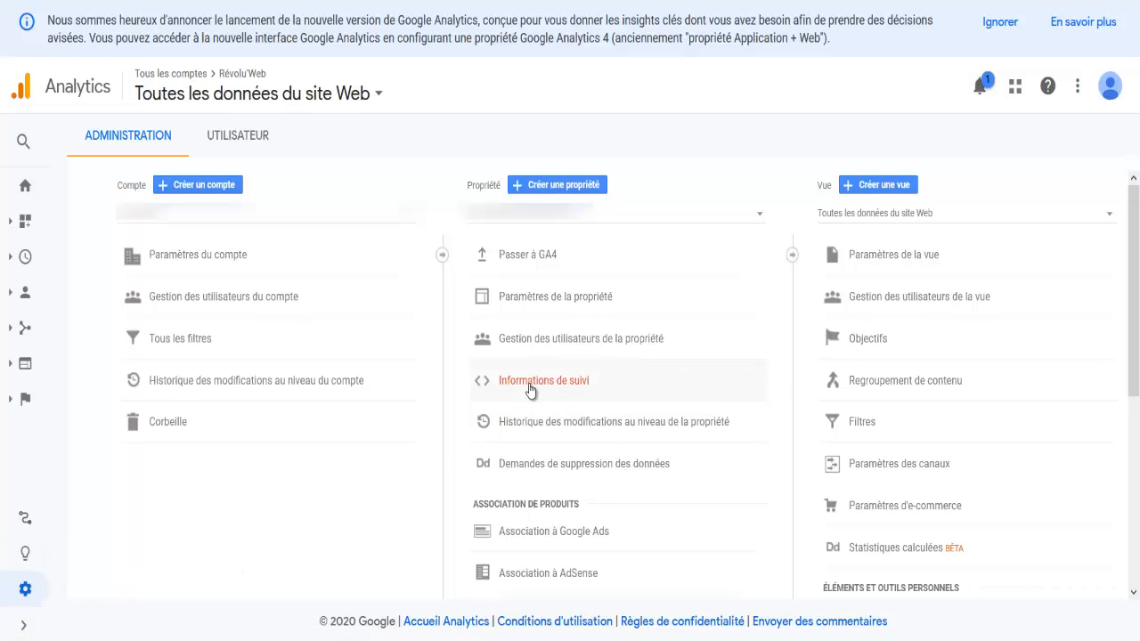
Step: Switch to Google Analytics, open the property's tracking code and copy the whole Global Site Tag (gtag.js) snippet
{"action": "left_click", "coordinate": [559, 384]}
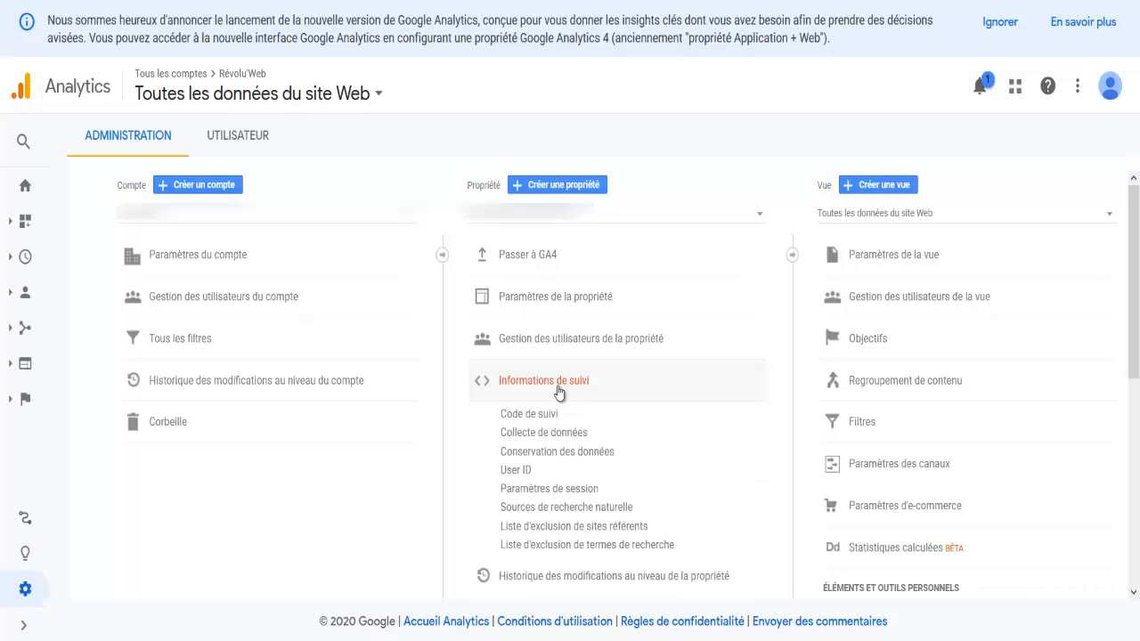
{"action": "left_click", "coordinate": [547, 414]}
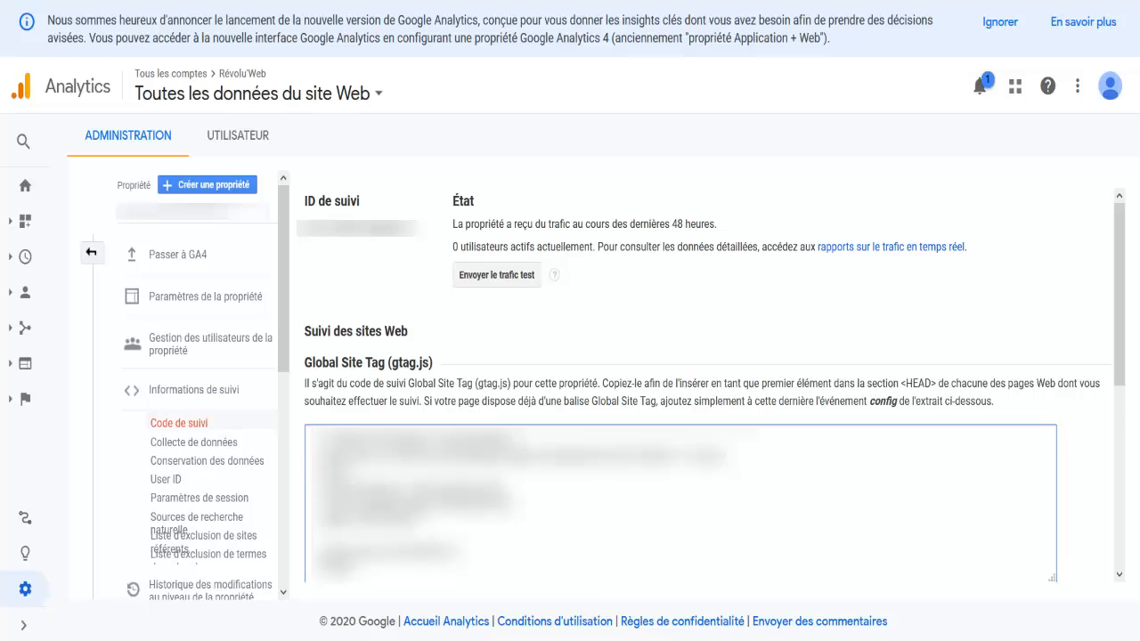
{"action": "left_click", "coordinate": [415, 512]}
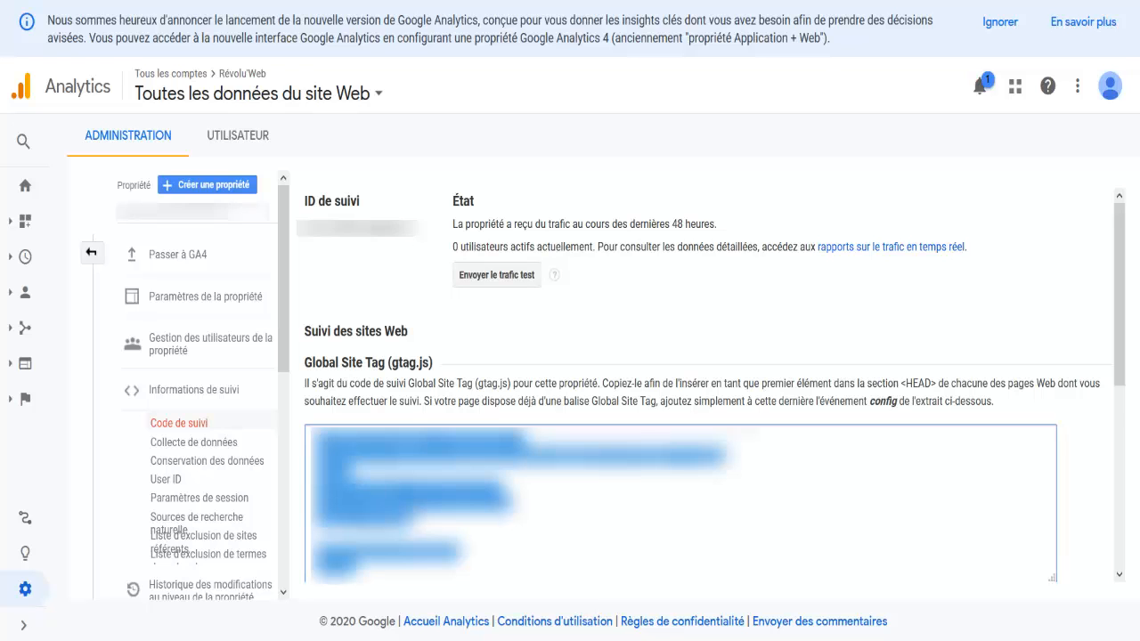
{"action": "right_click", "coordinate": [415, 512]}
{"action": "left_click", "coordinate": [488, 344]}
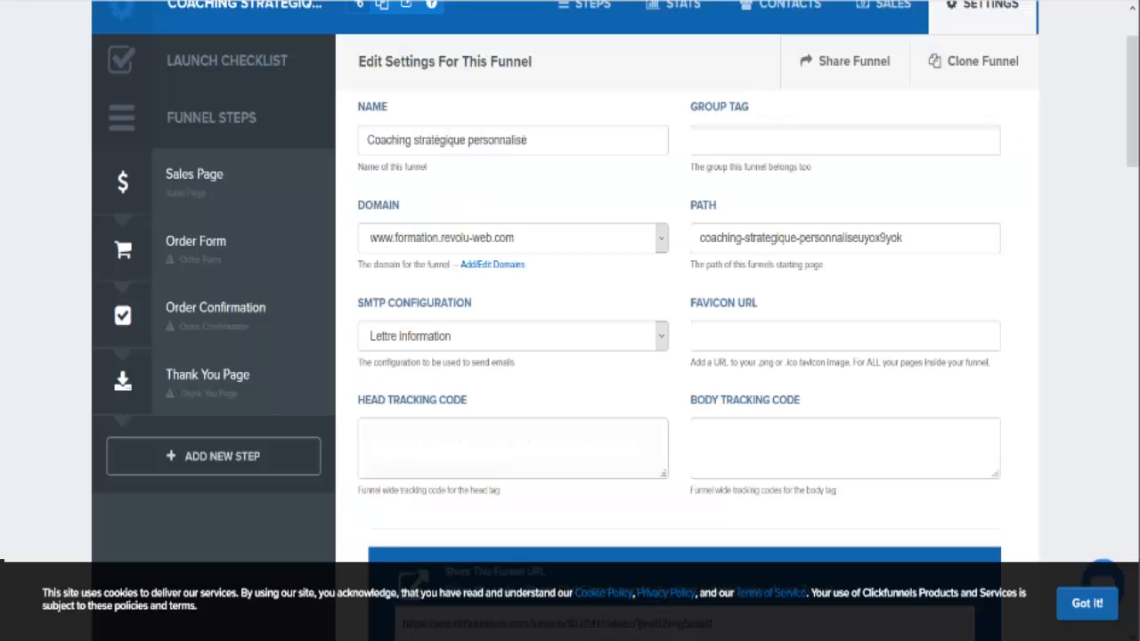
Step: Return to ClickFunnels and save the funnel's settings
{"action": "scroll", "coordinate": [526, 374], "scroll_direction": "down", "scroll_amount": 15}
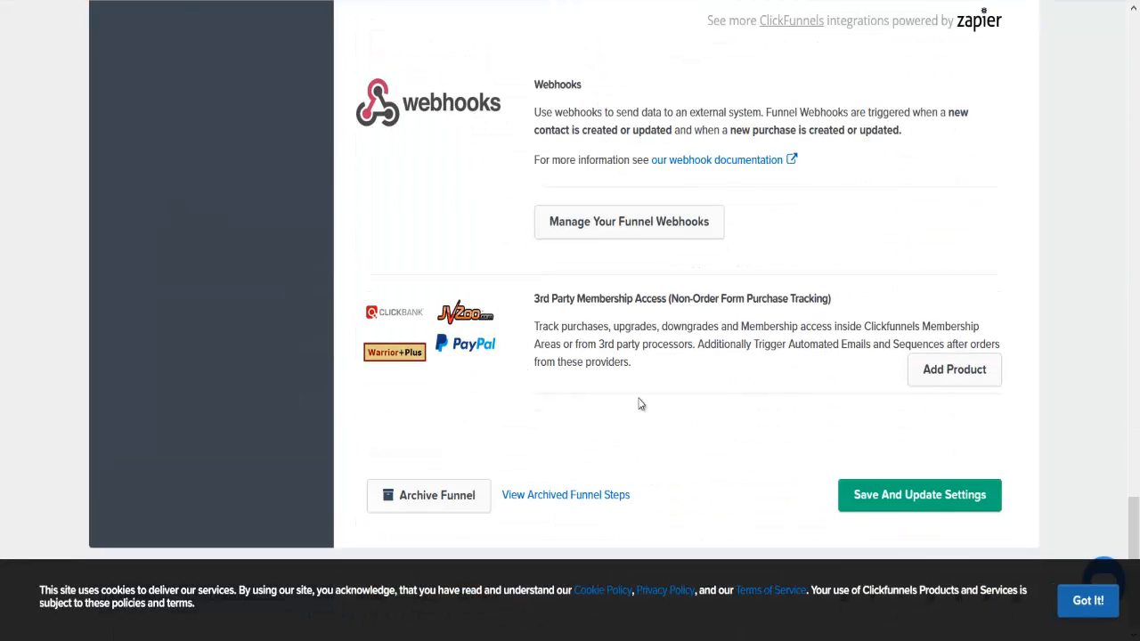
{"action": "left_click", "coordinate": [923, 501]}
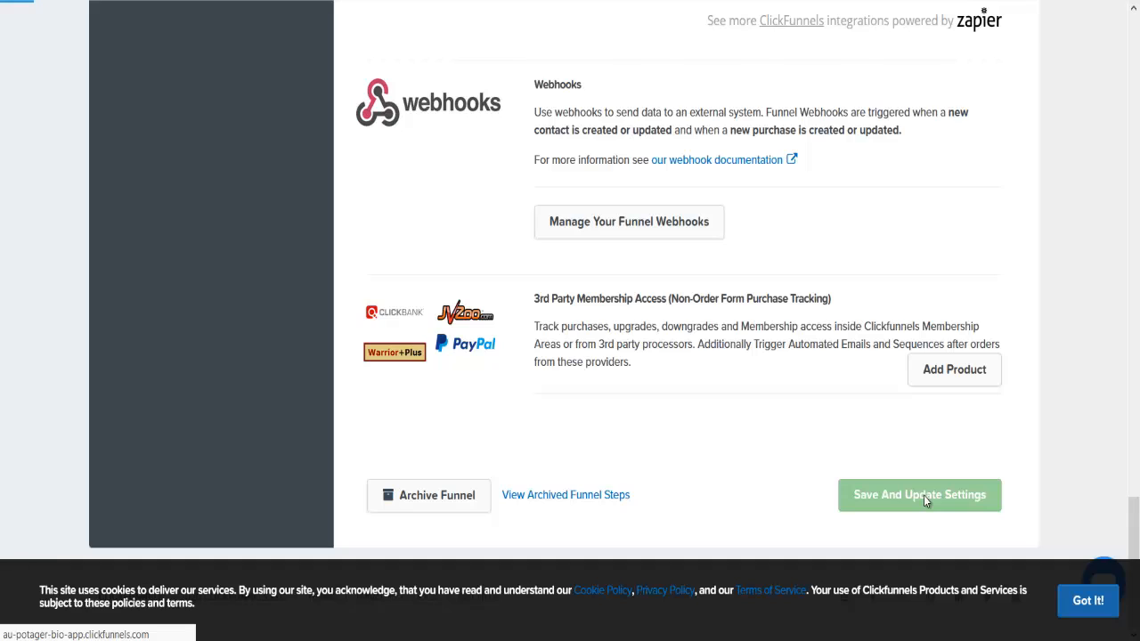